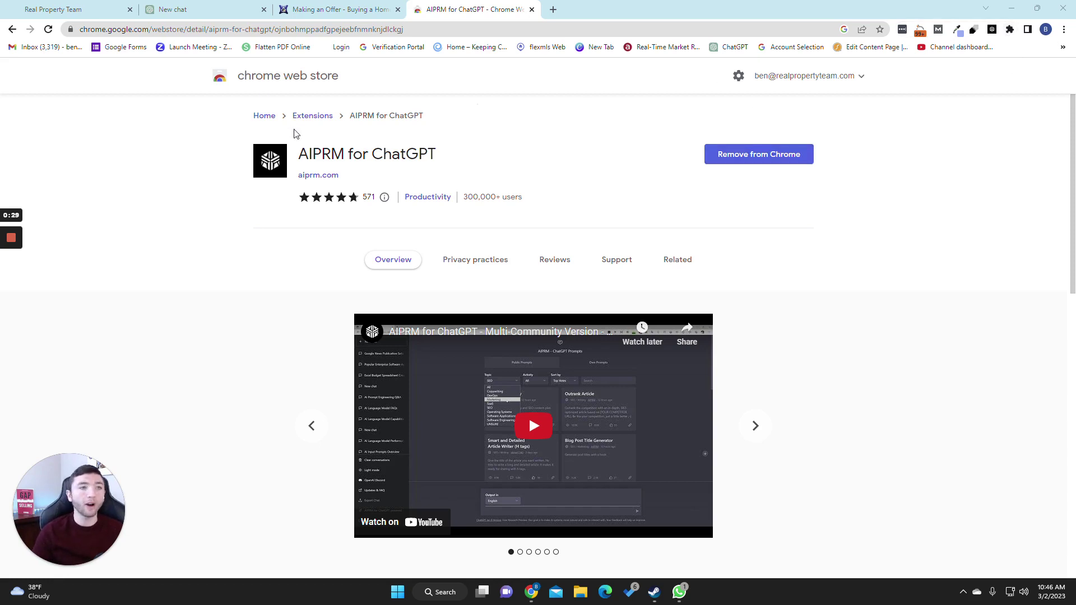
Step: Replace the old AIPRM search text with 'audit' and load the 'Audit existing content for SEO' prompt
click(207, 5)
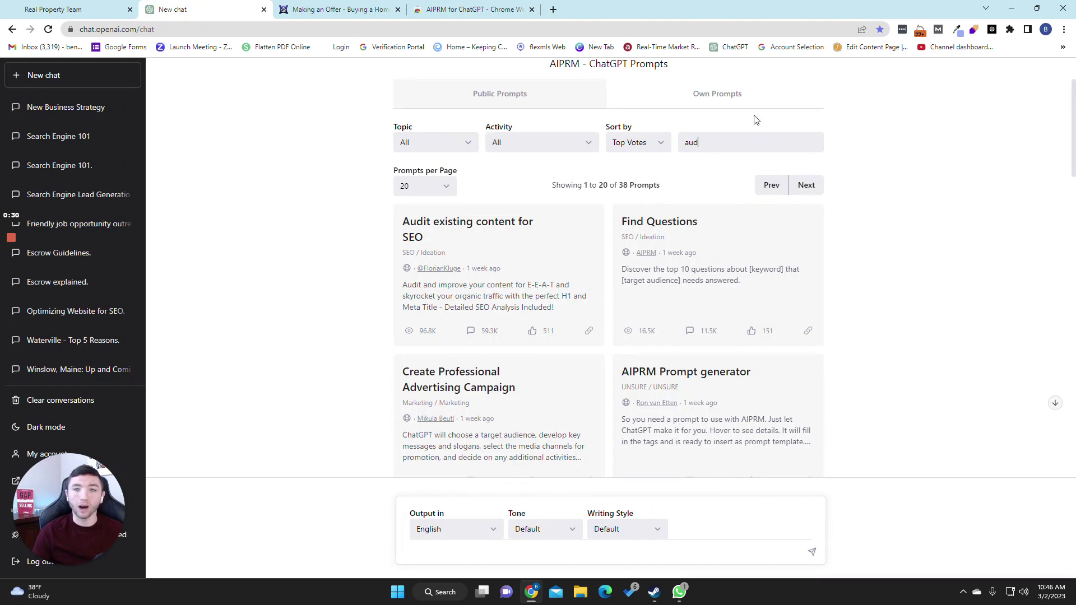
drag(728, 144, 650, 154)
key(BackSpace)
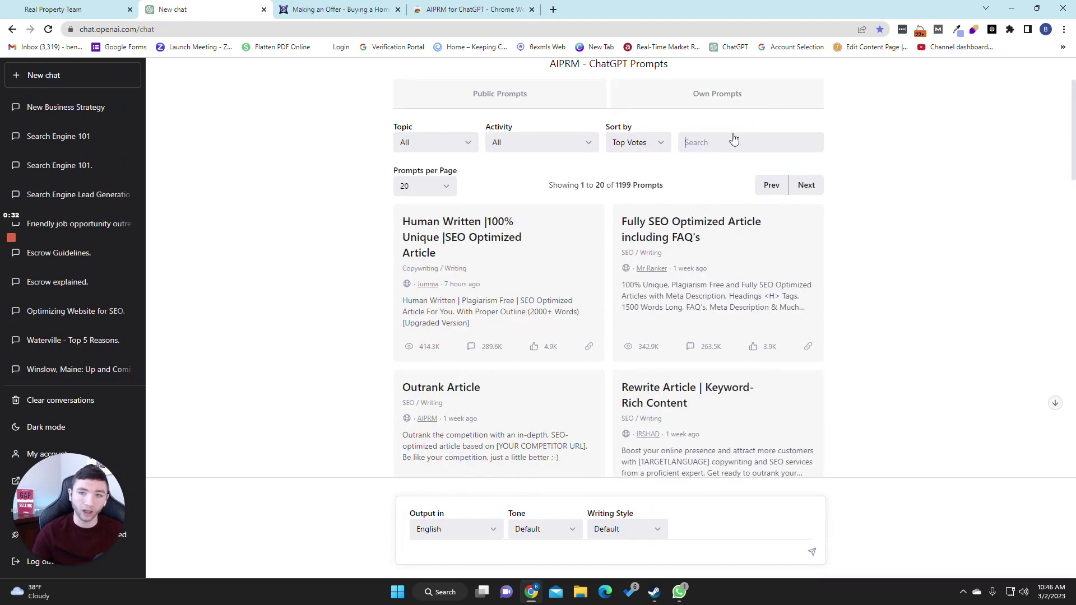
text(au)
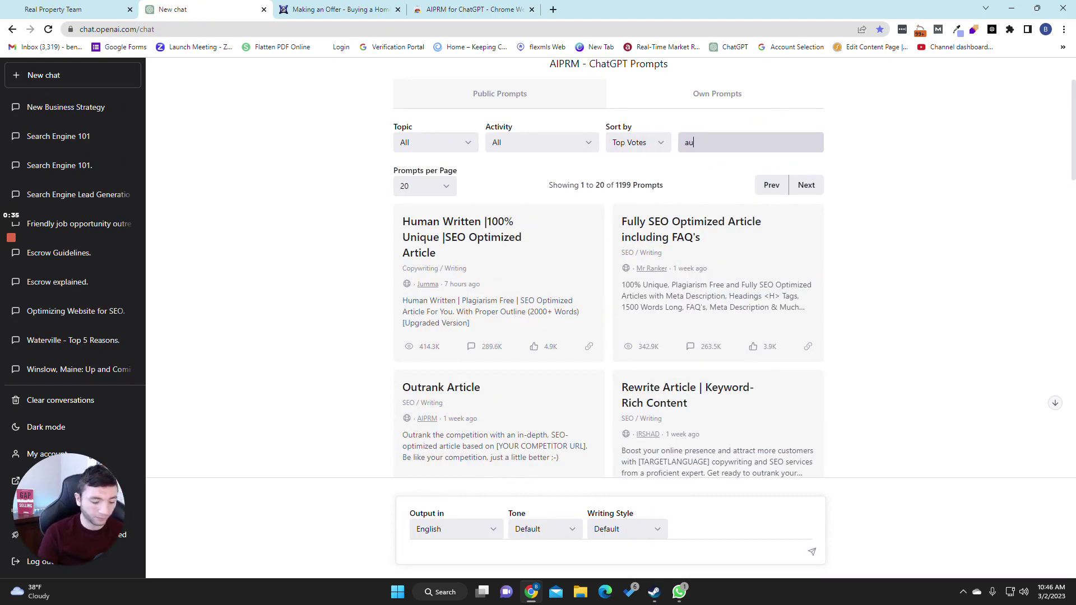
text(dit)
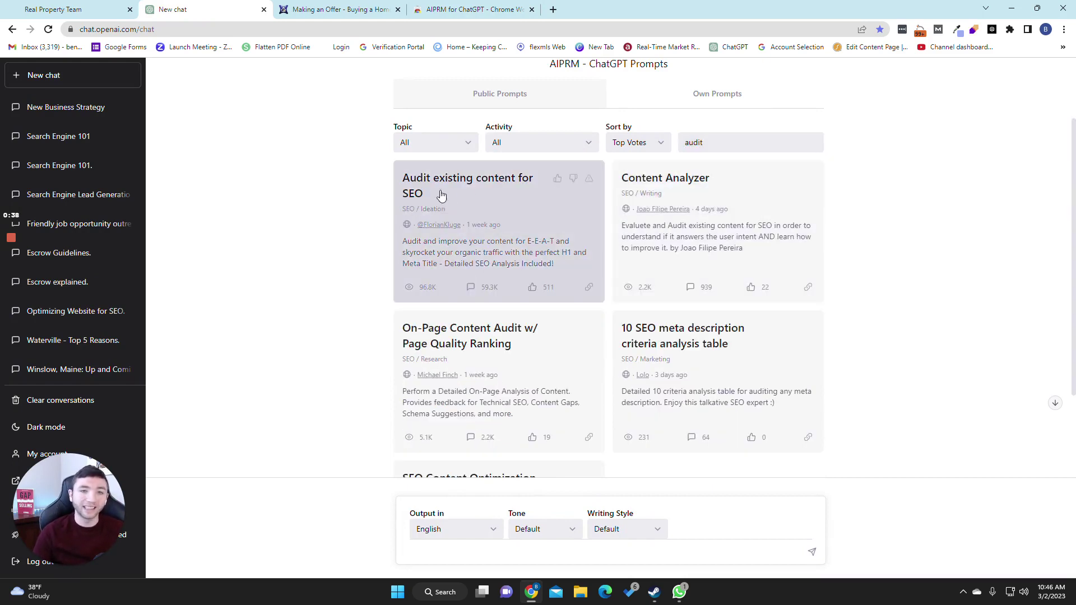
click(473, 195)
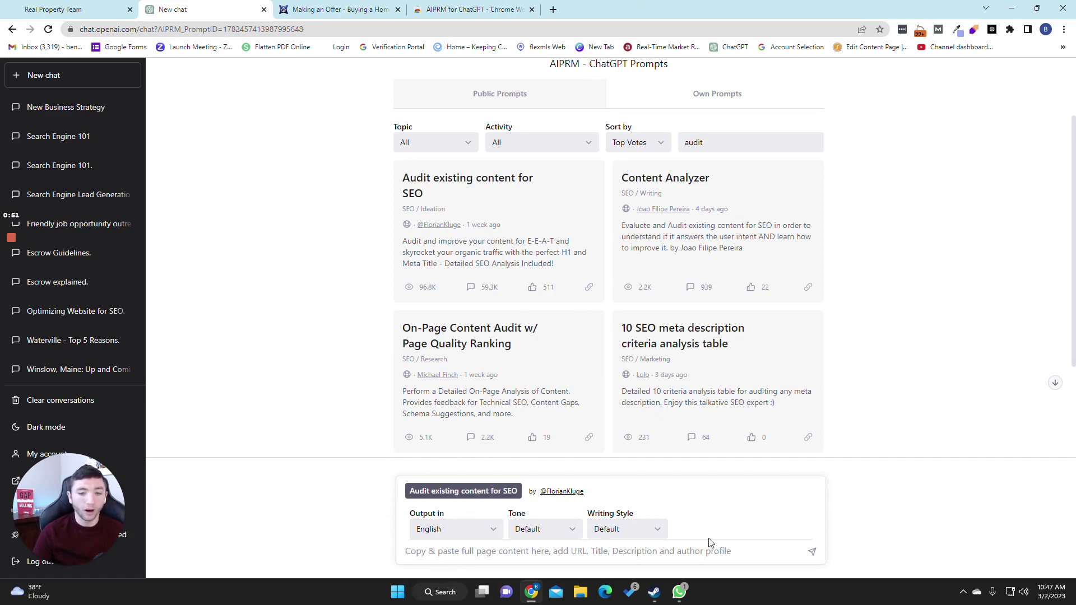
Step: Copy the Making an Offer article from title to end and paste it into the audit prompt box
click(331, 6)
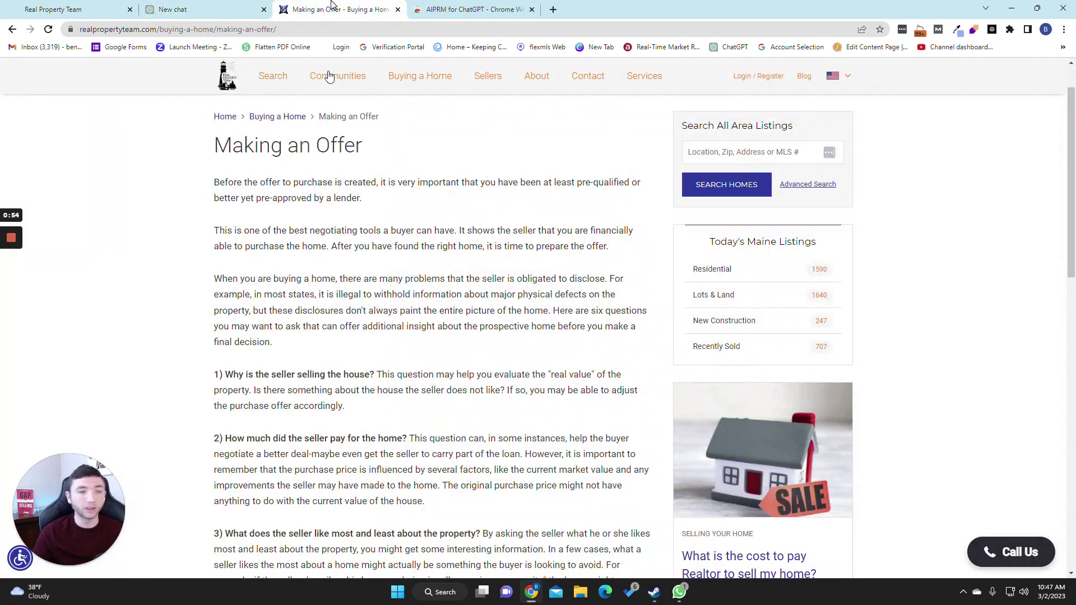
mouse_move(329, 77)
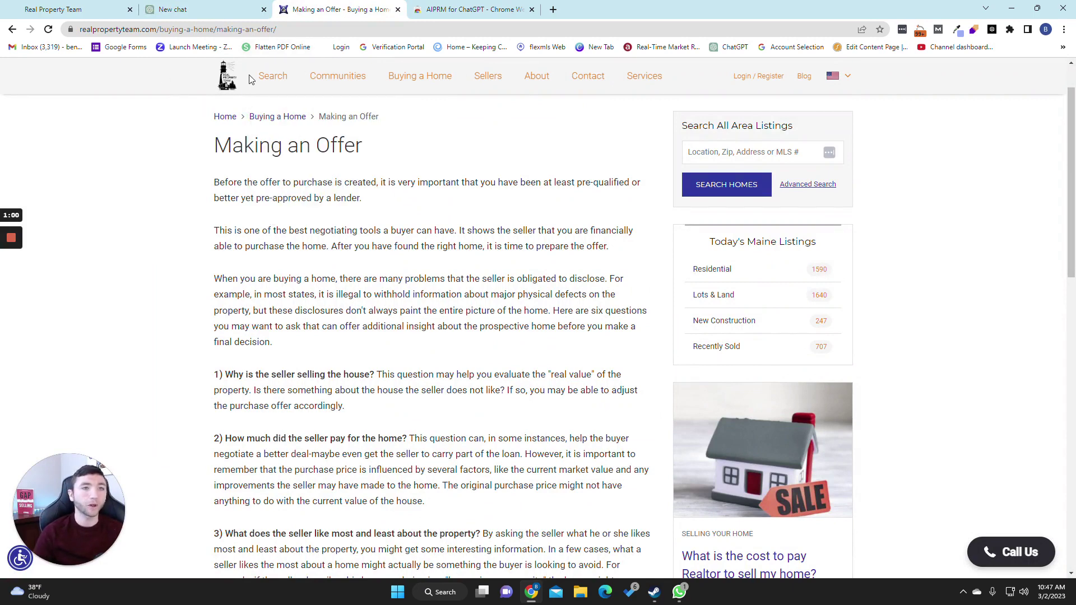
click(202, 9)
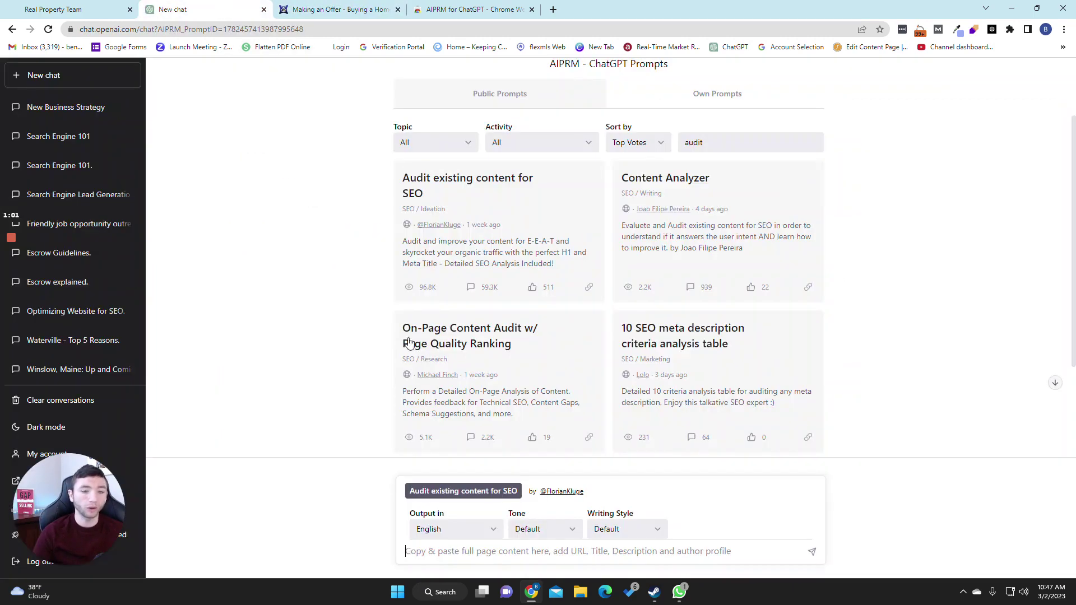
click(336, 9)
drag(214, 145, 574, 577)
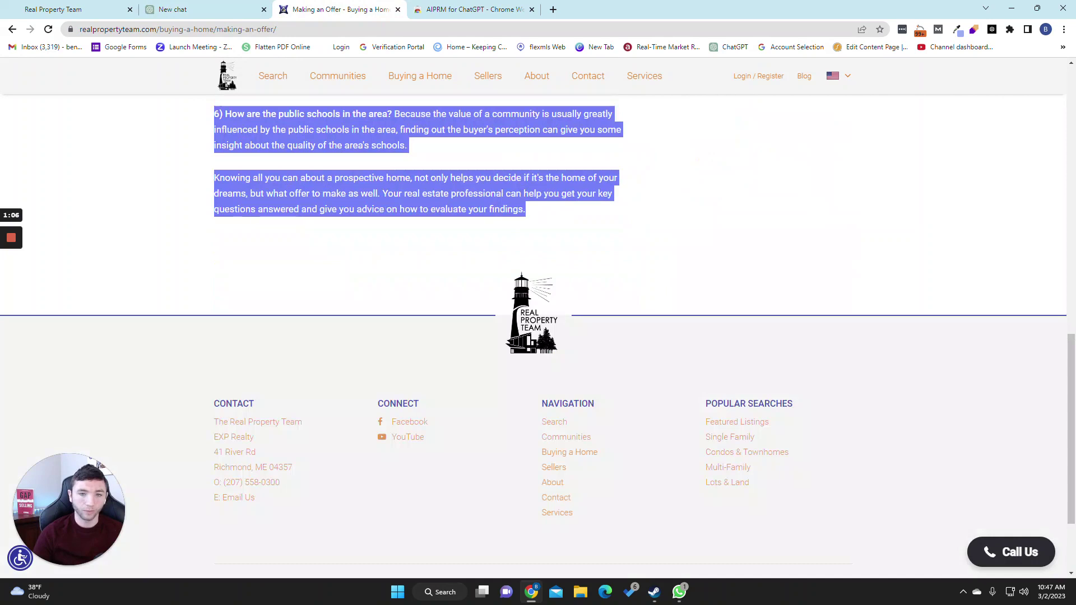
key(ctrl+shift+Tab)
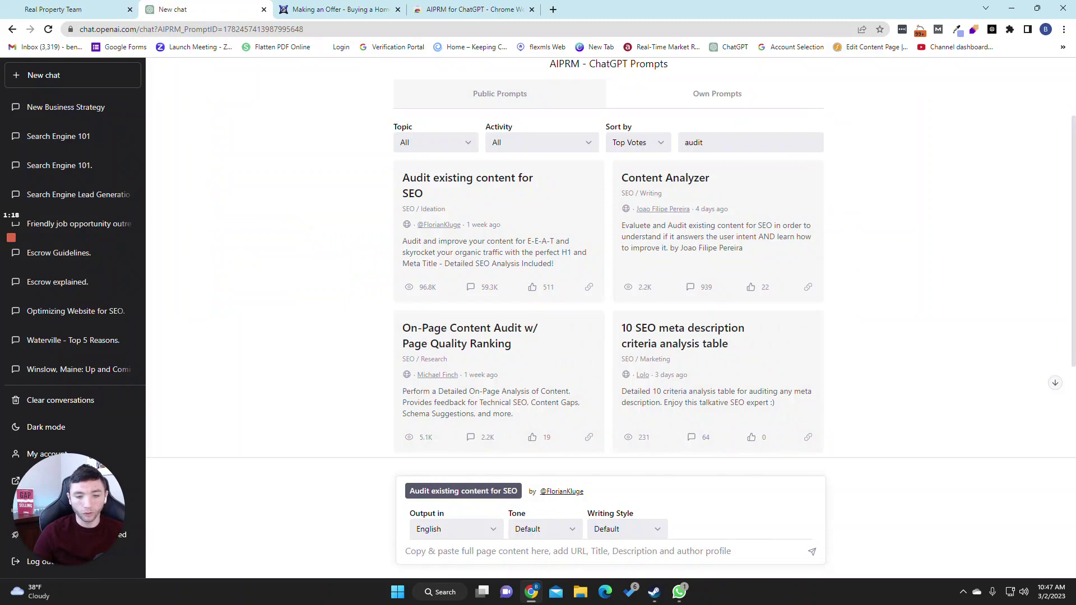
key(ctrl+v)
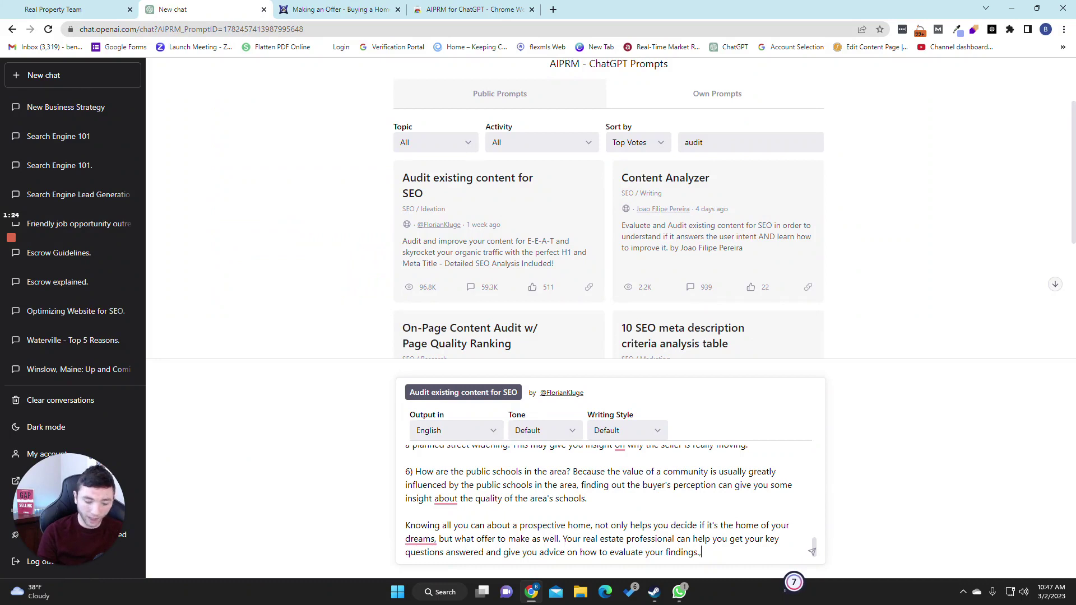
text(,)
key(shift+Return)
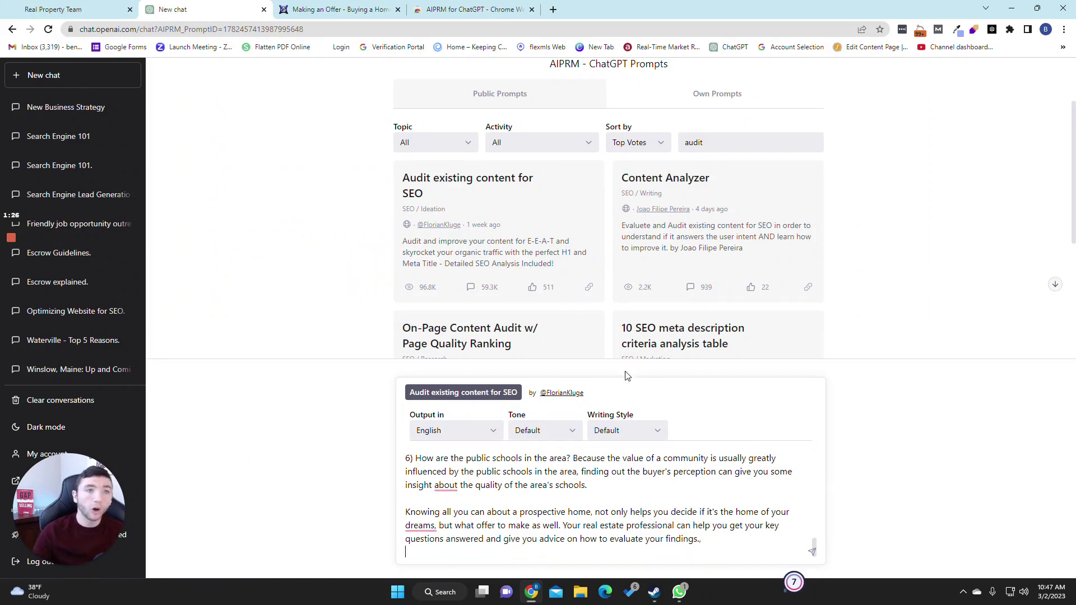
click(312, 10)
click(297, 29)
key(ctrl+c)
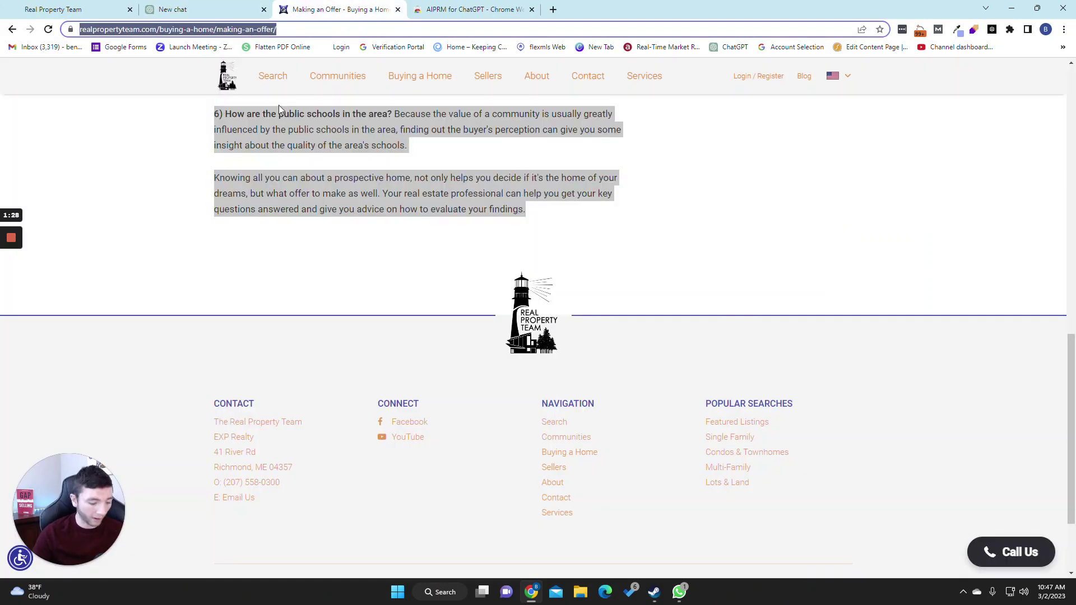
key(ctrl+shift+Tab)
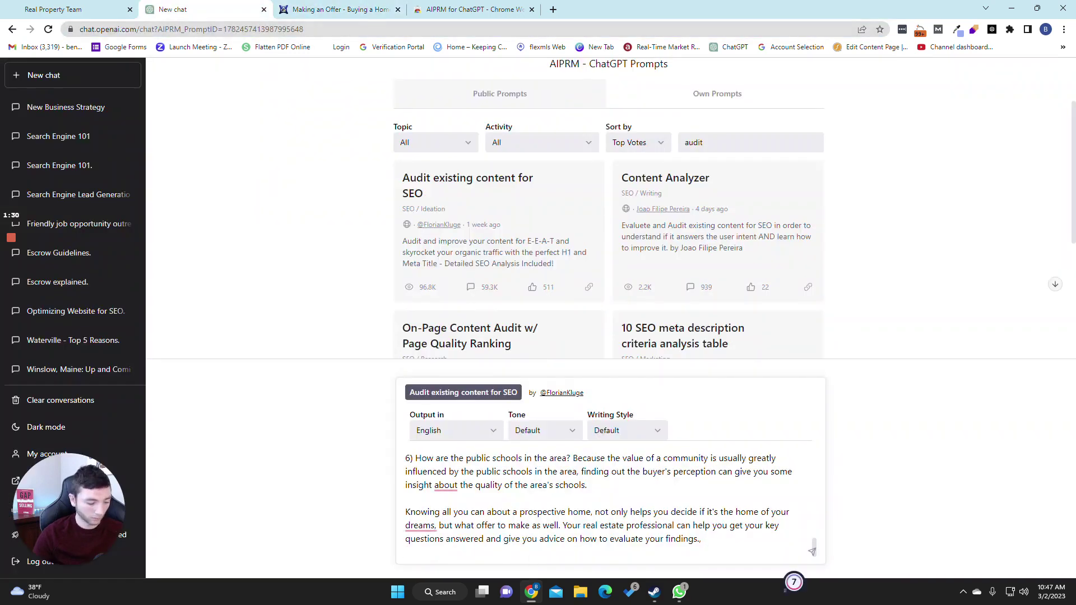
key(ctrl+v)
text(,)
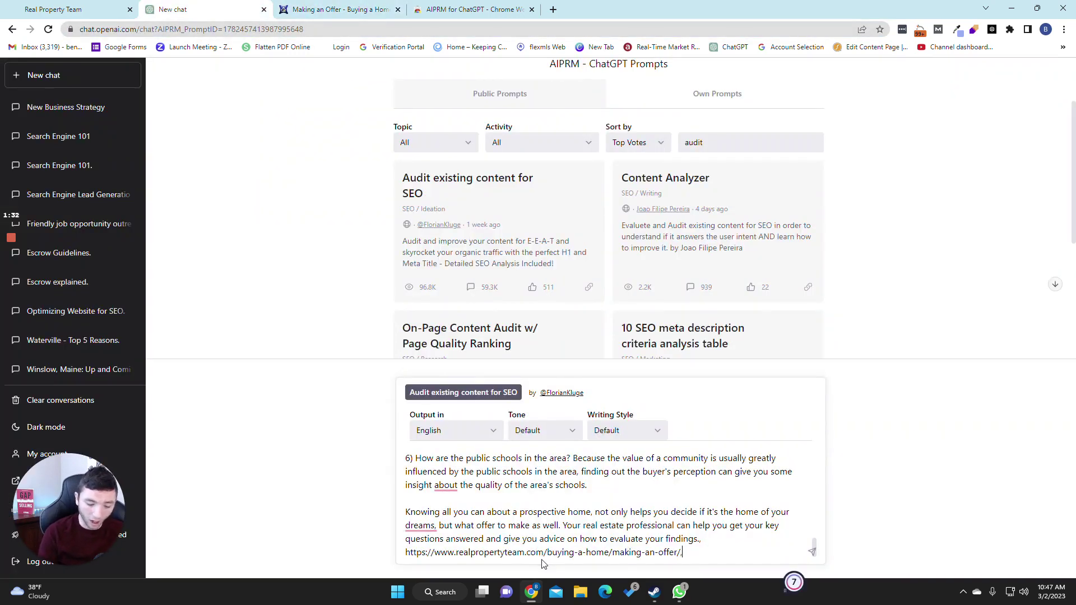
key(shift+Return)
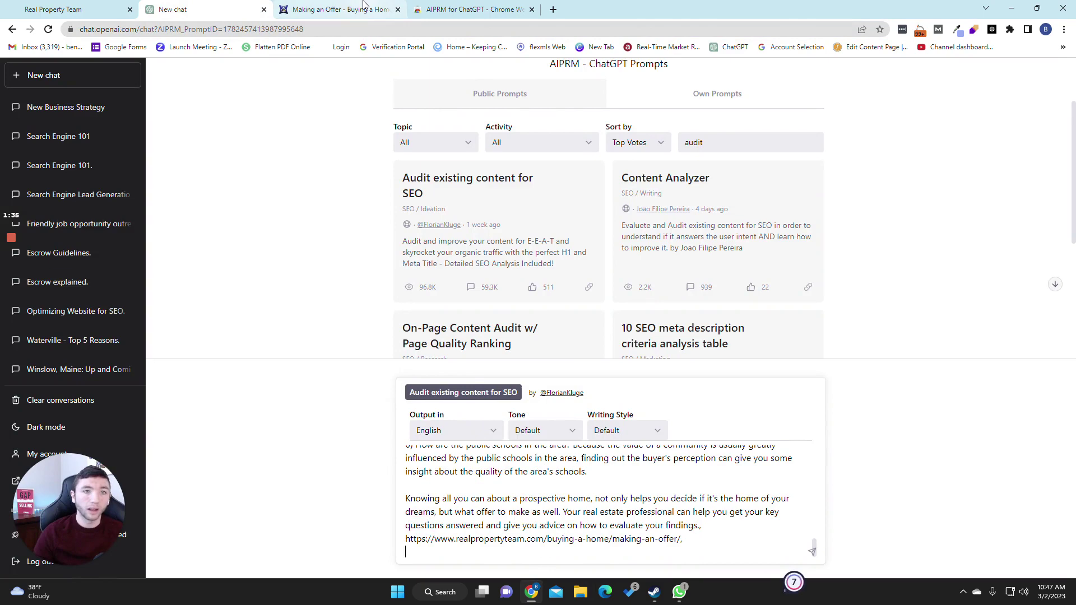
Step: Select the 'Making an Offer' heading on the article page for copying
key(ctrl+Tab)
click(476, 233)
scroll(577, 241, up, 10)
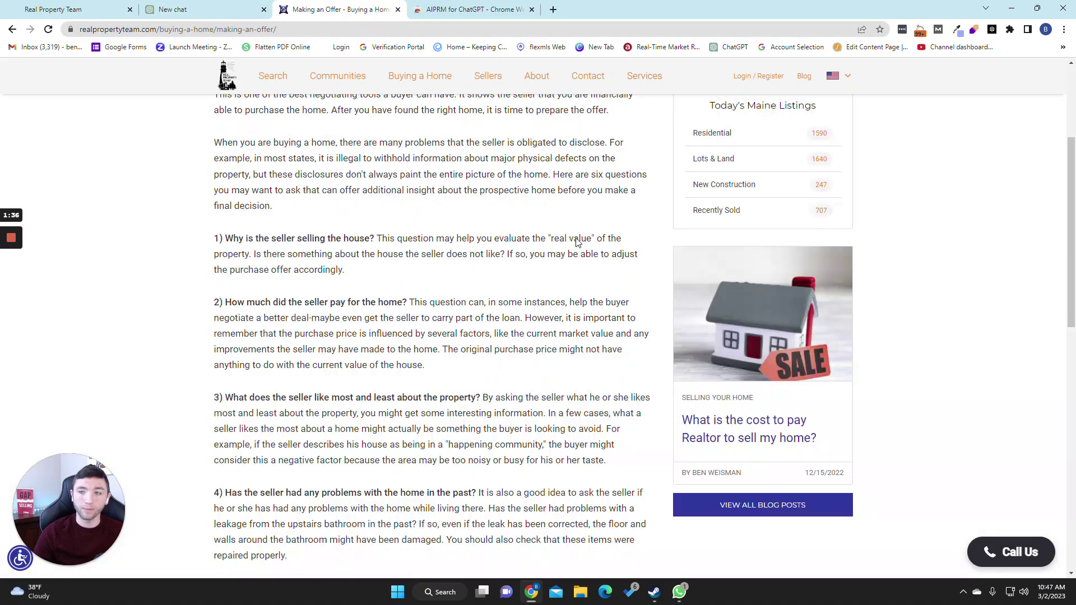
scroll(577, 240, up, 4)
drag(214, 203, 363, 203)
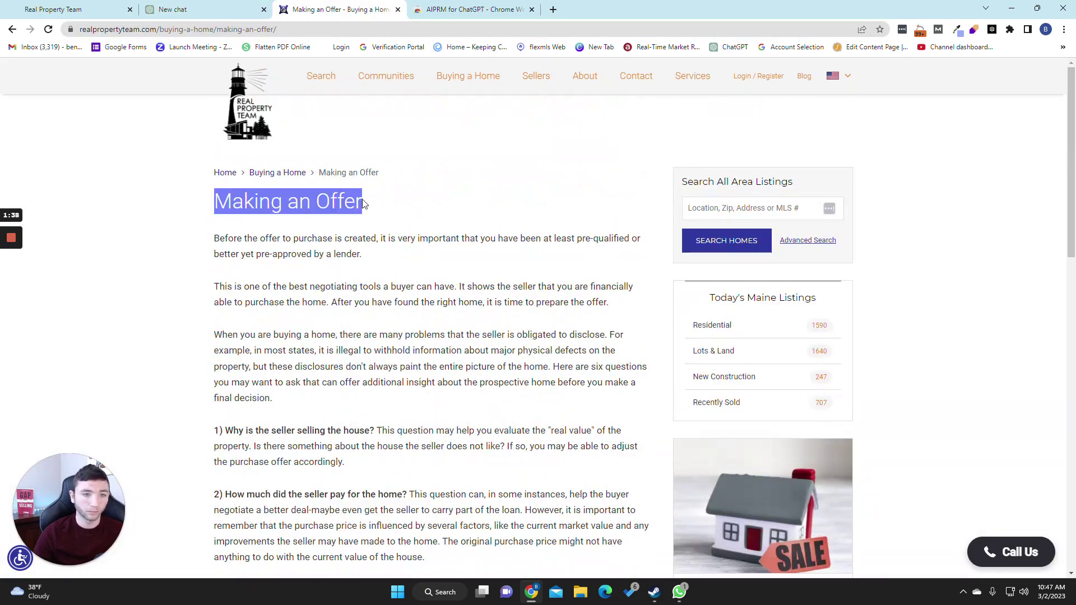
right_click(363, 203)
Step: Copy the article title and paste it on a new line after the URL in the prompt
click(364, 223)
key(ctrl+shift+Tab)
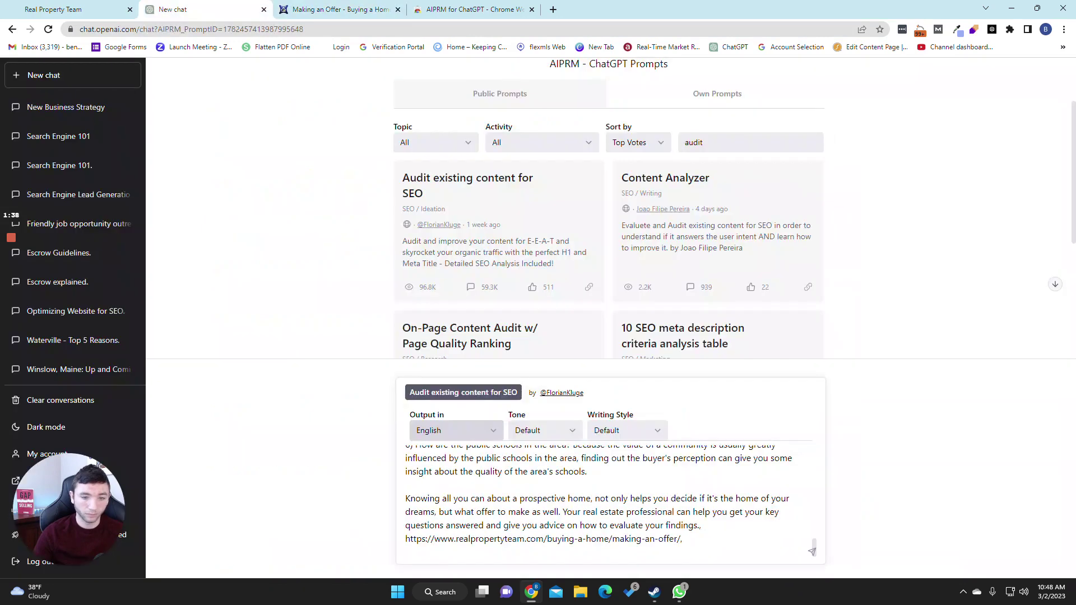
click(685, 538)
key(shift+Return)
key(ctrl+v)
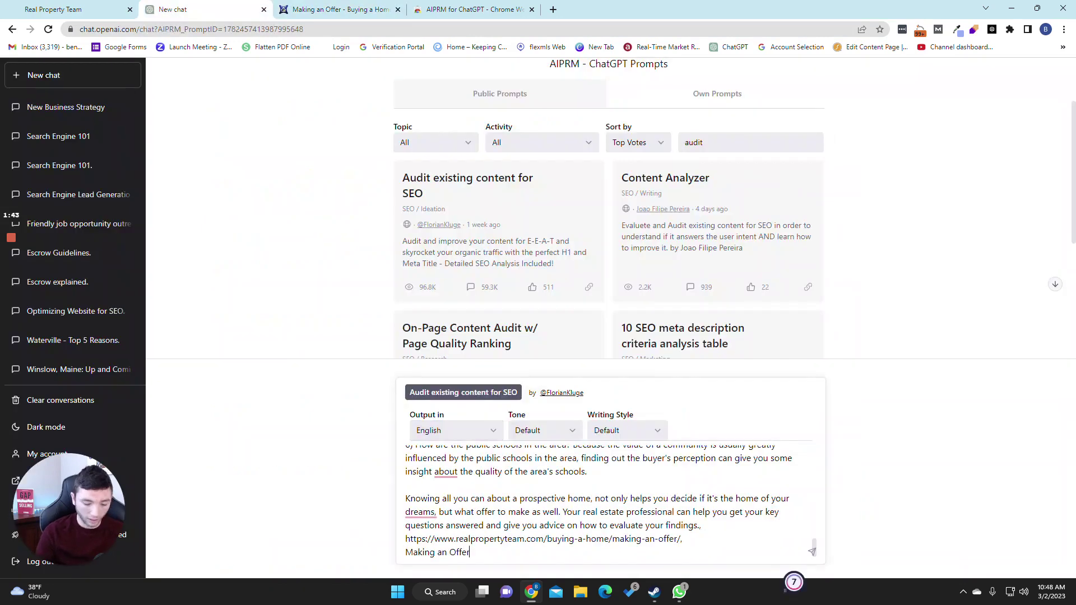
Step: Add a line naming the author as a Maine real estate professional and send the prompt
text(,)
key(shift+Return)
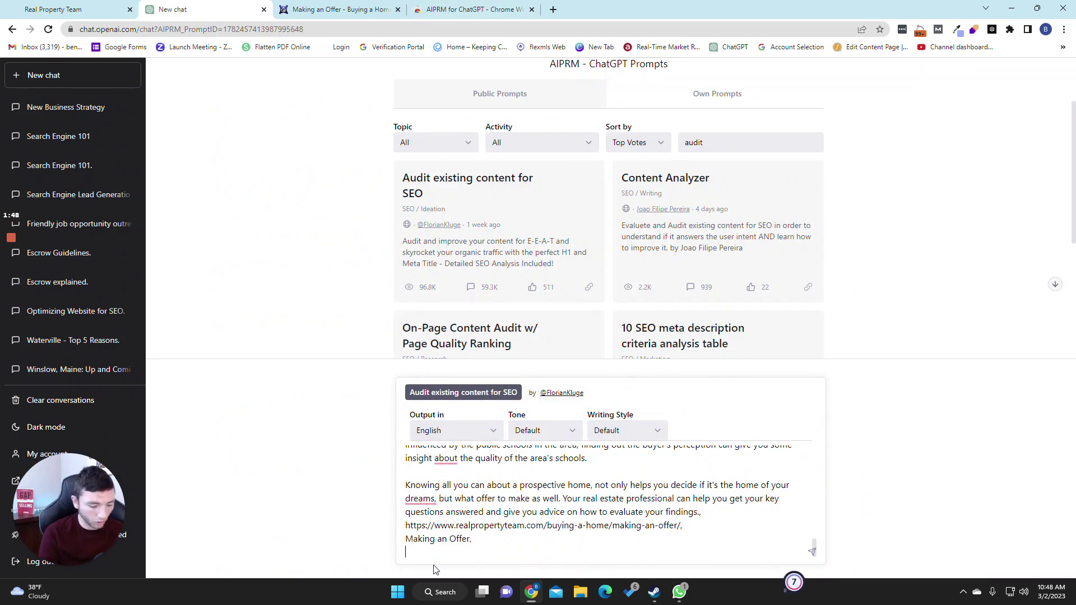
text(Au)
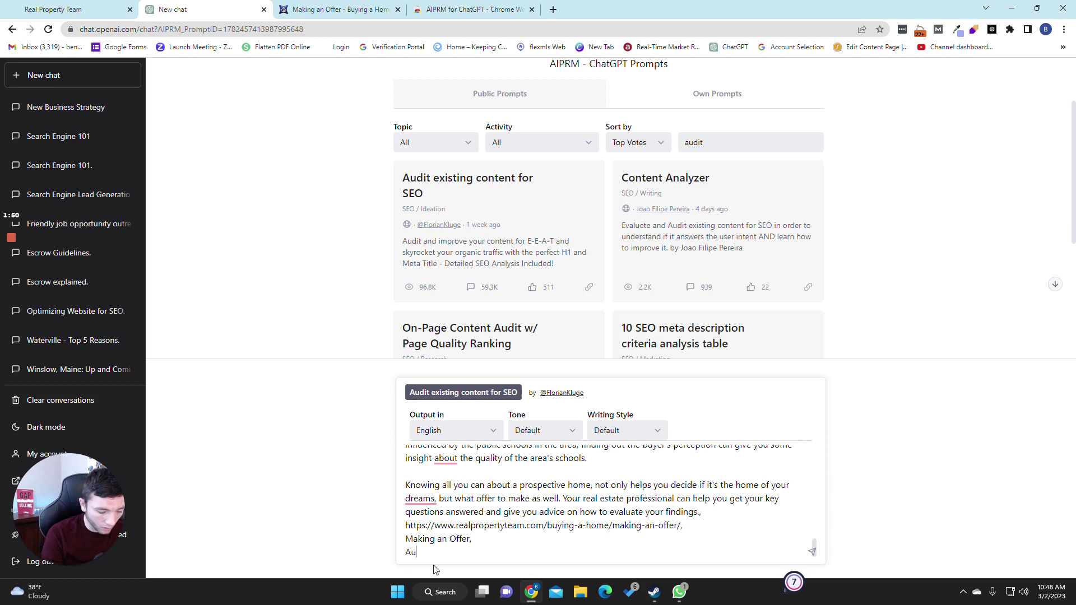
text(th)
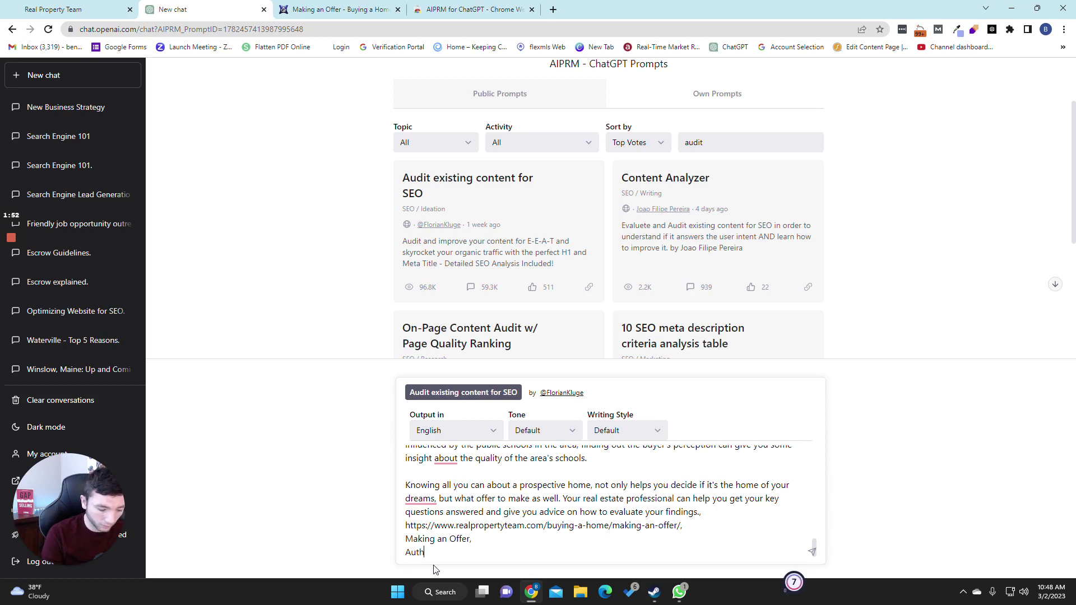
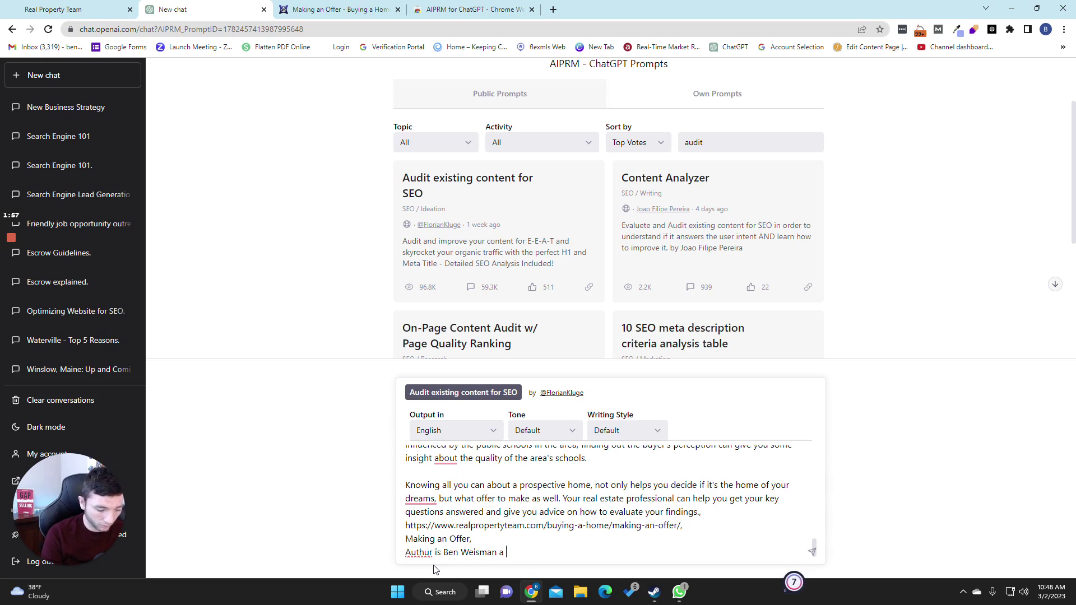
text(real esta)
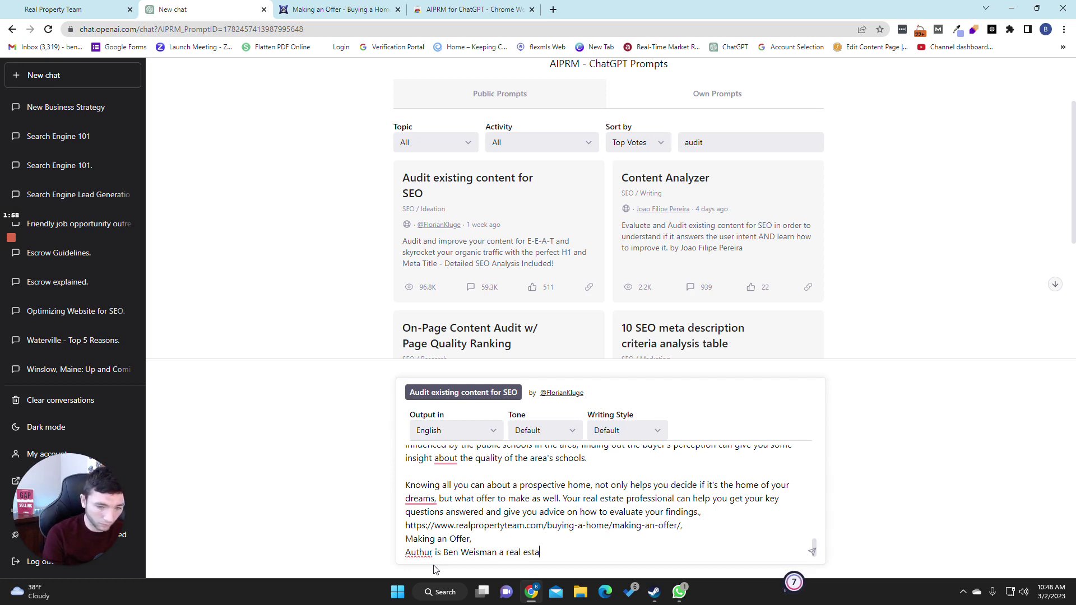
text(te profess)
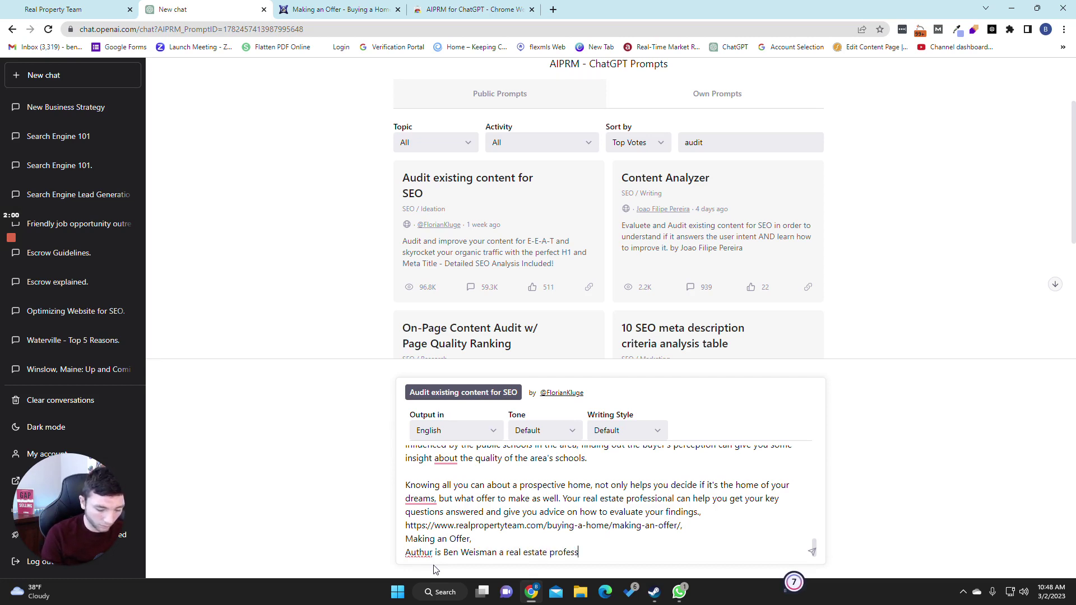
text(inal in )
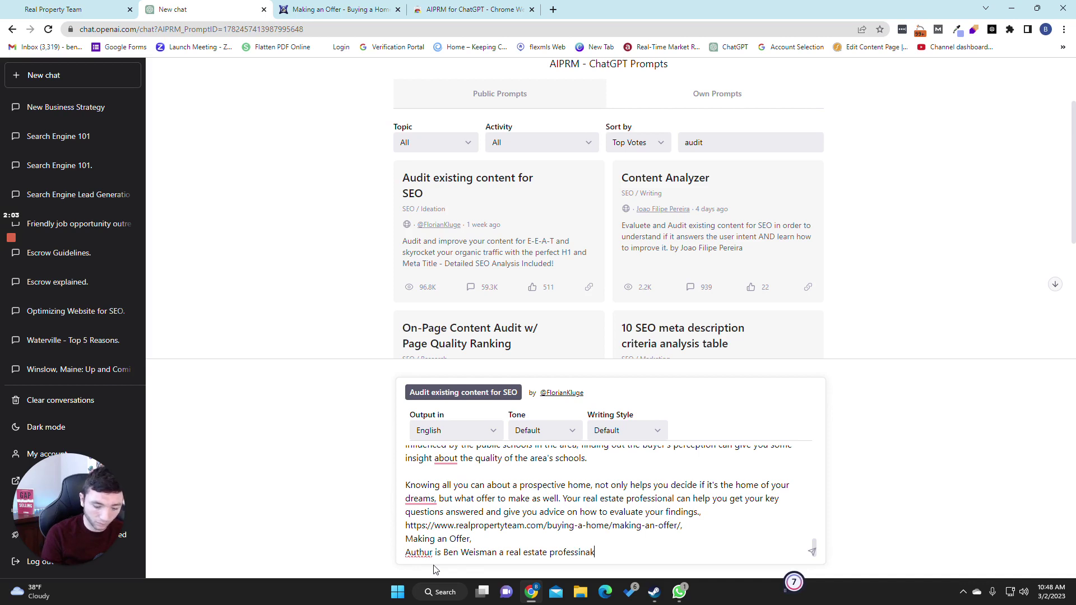
text(maine)
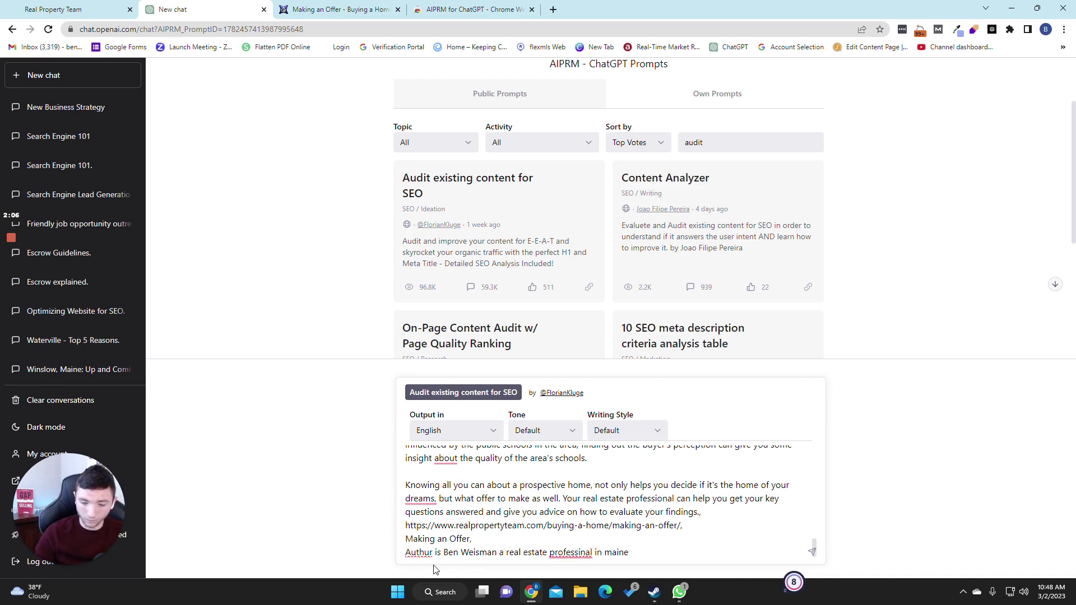
key(Return)
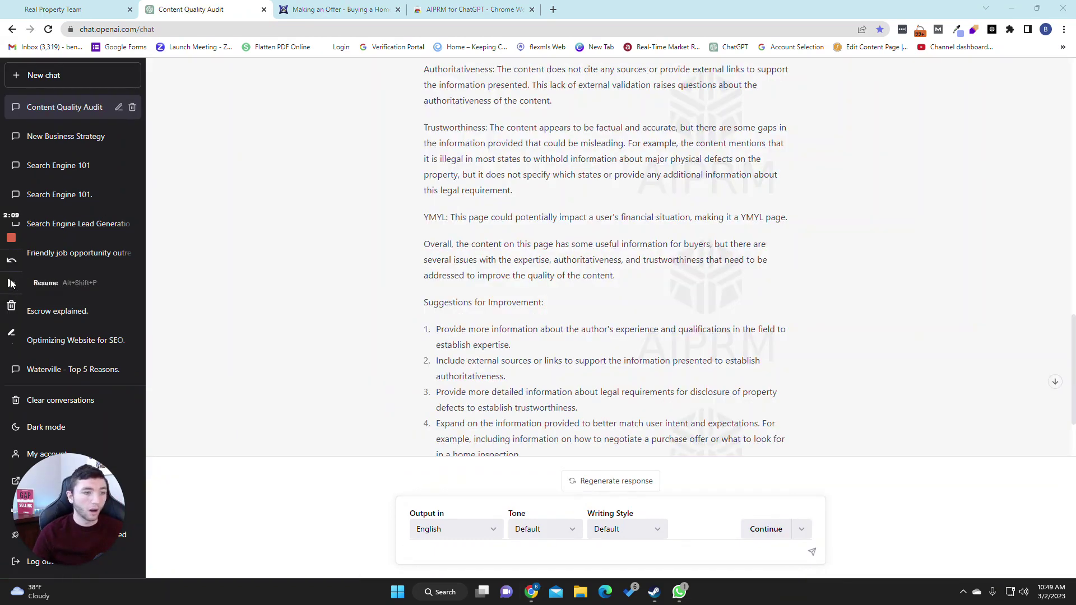
Step: Scroll through the Page Quality audit, its improvement suggestions, proposed title tag and H1
scroll(470, 358, up, 4)
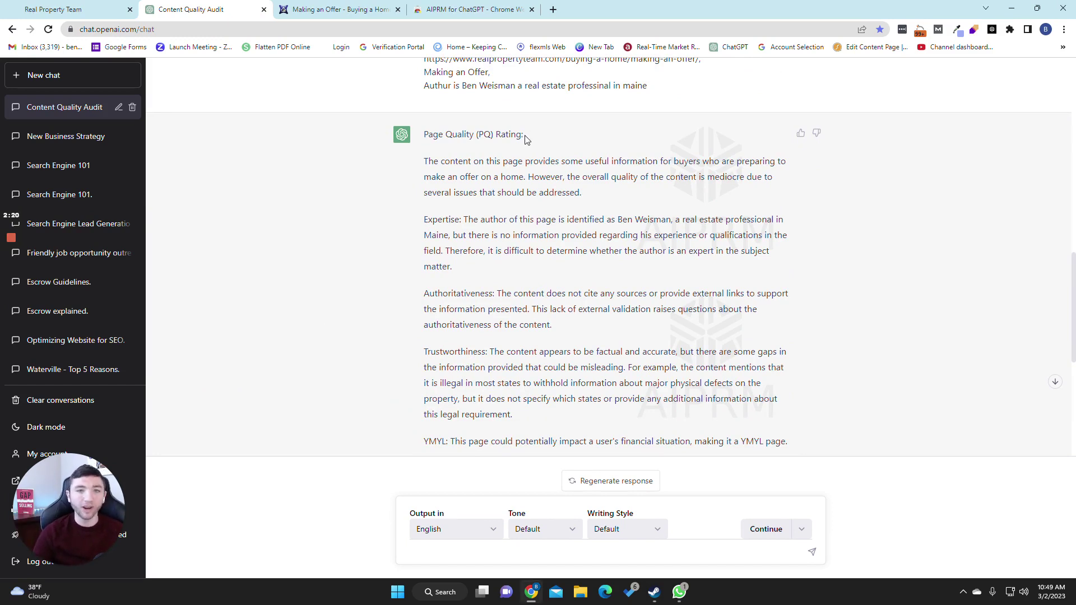
drag(526, 138, 515, 136)
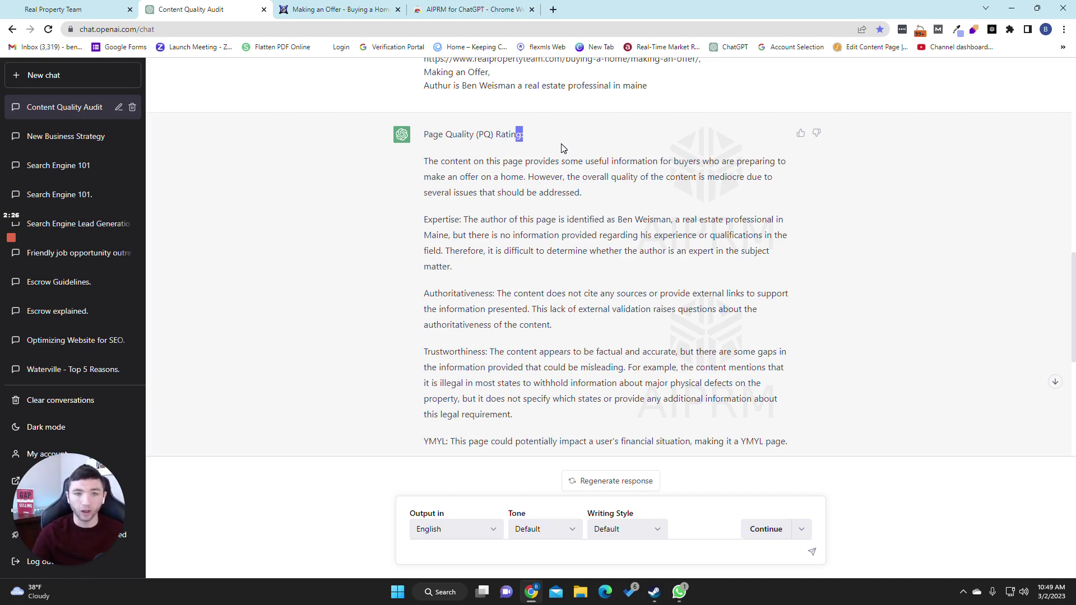
click(432, 173)
scroll(432, 173, down, 1)
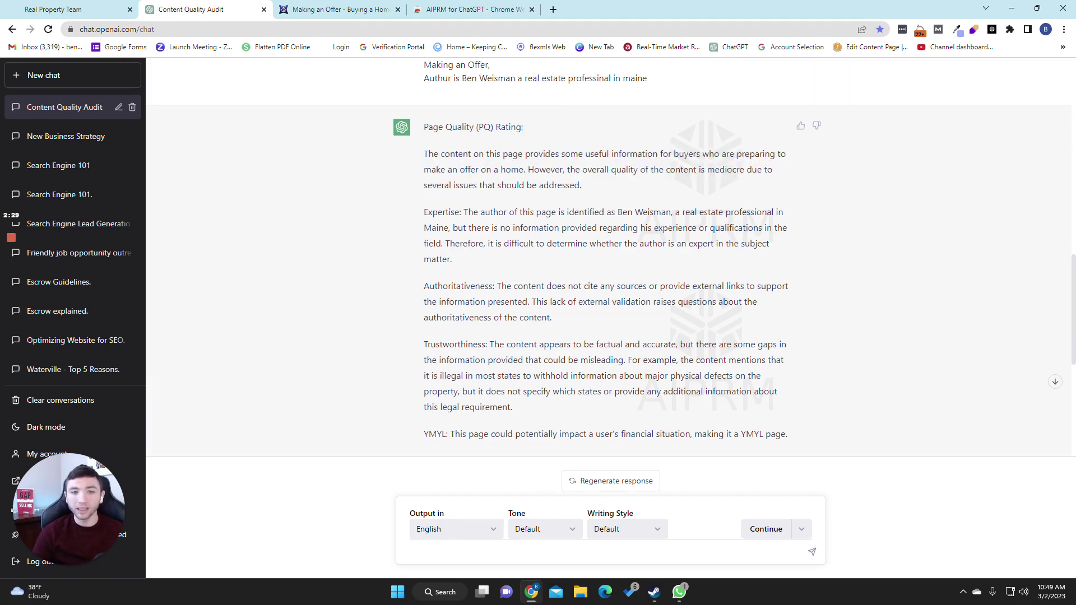
scroll(609, 252, down, 1)
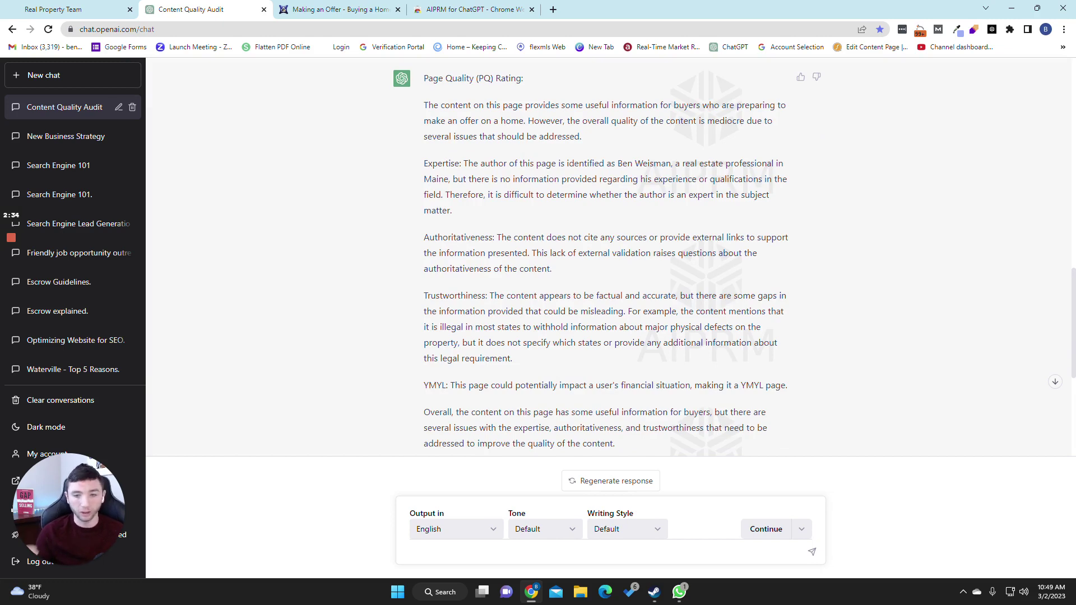
drag(431, 104, 577, 329)
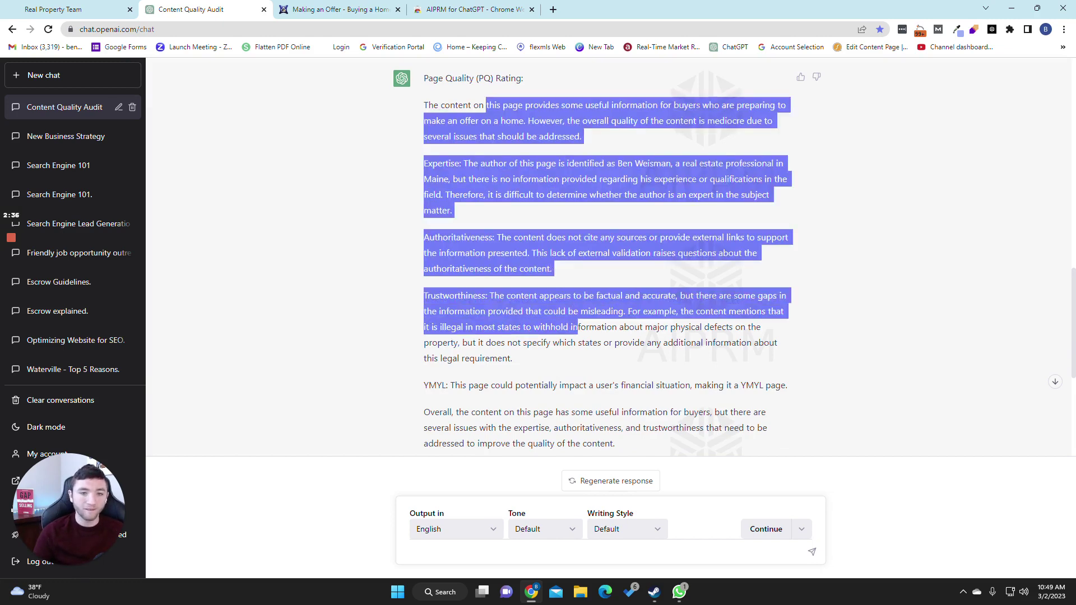
click(577, 328)
scroll(578, 328, down, 5)
scroll(426, 241, down, 1)
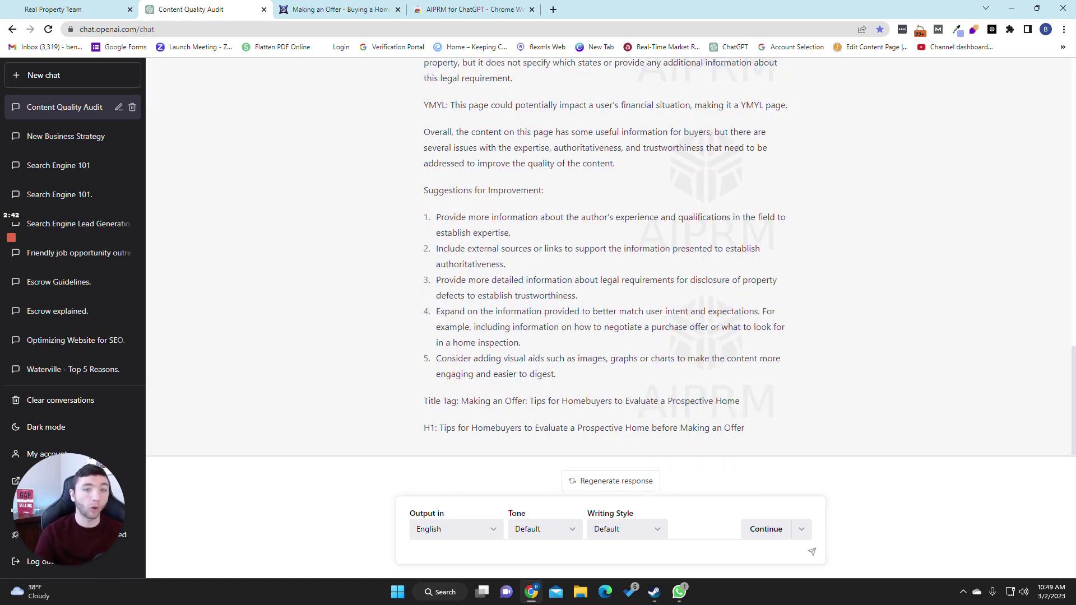
click(337, 10)
scroll(448, 280, down, 5)
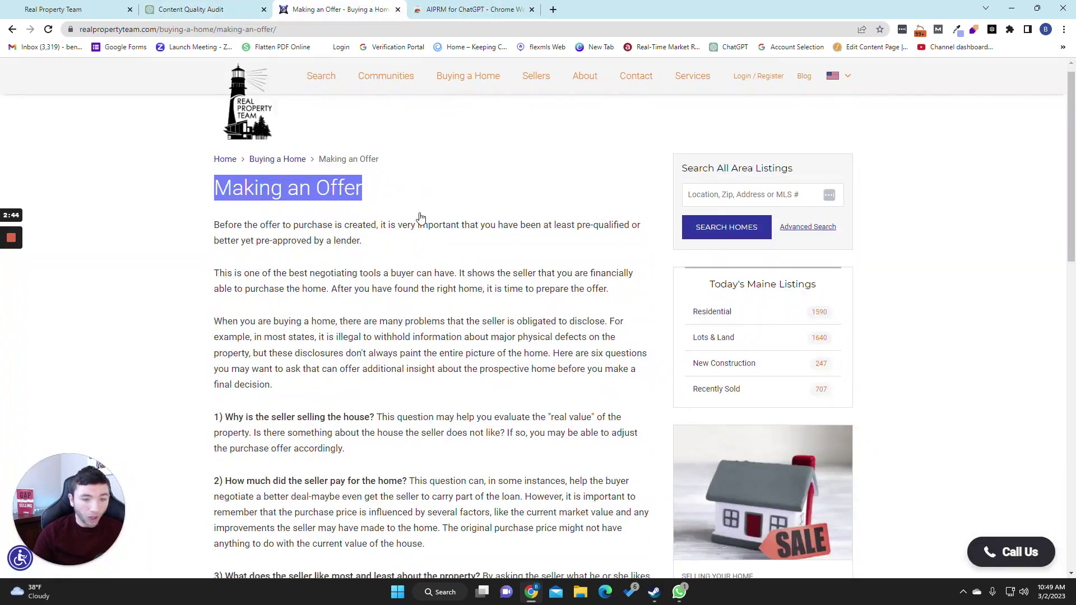
scroll(460, 324, down, 6)
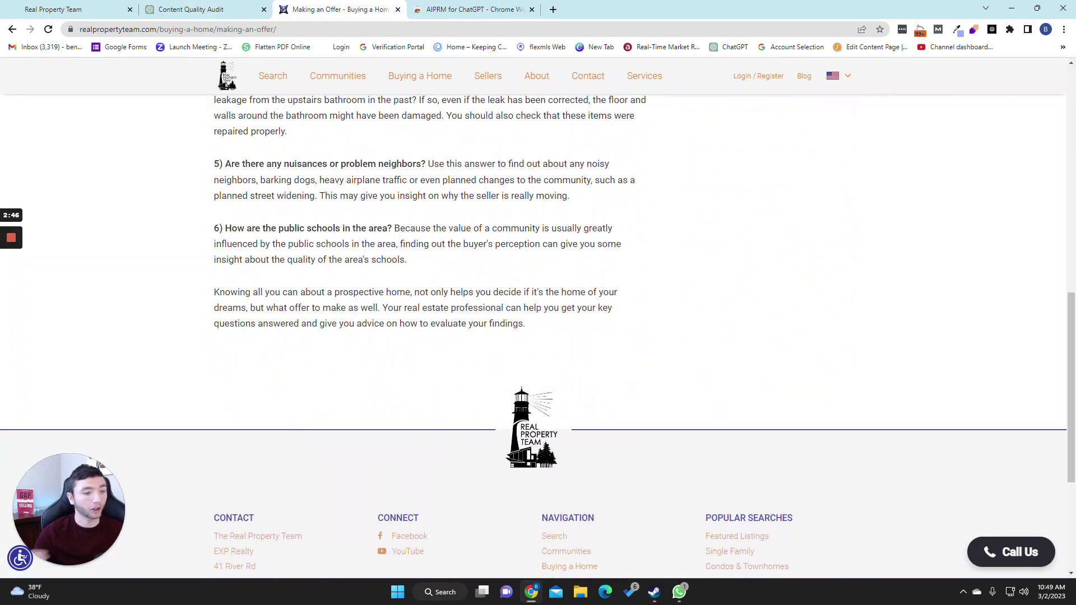
click(183, 6)
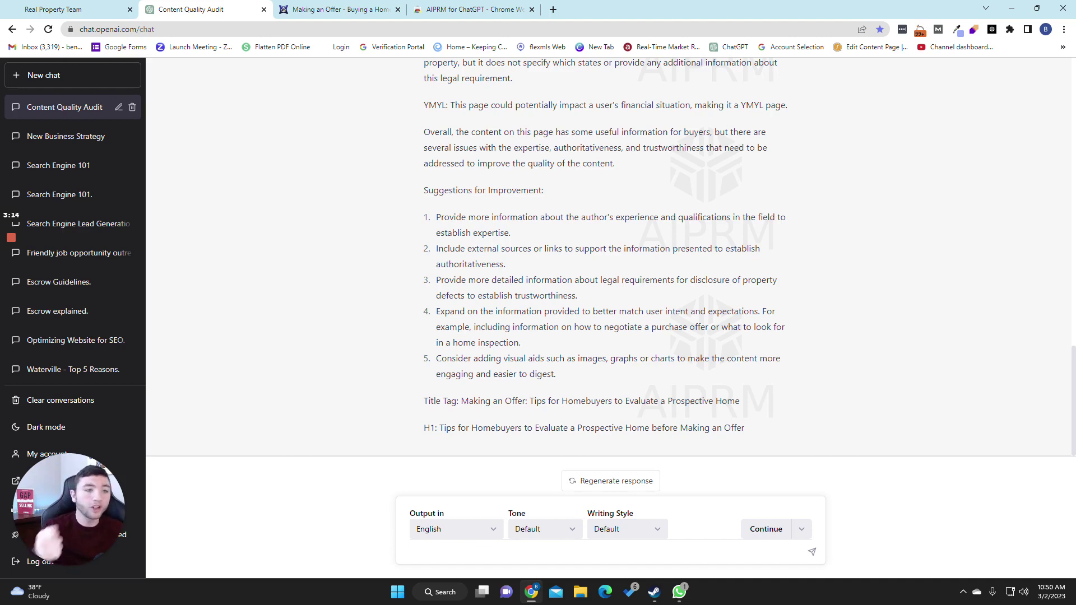
drag(425, 190, 539, 352)
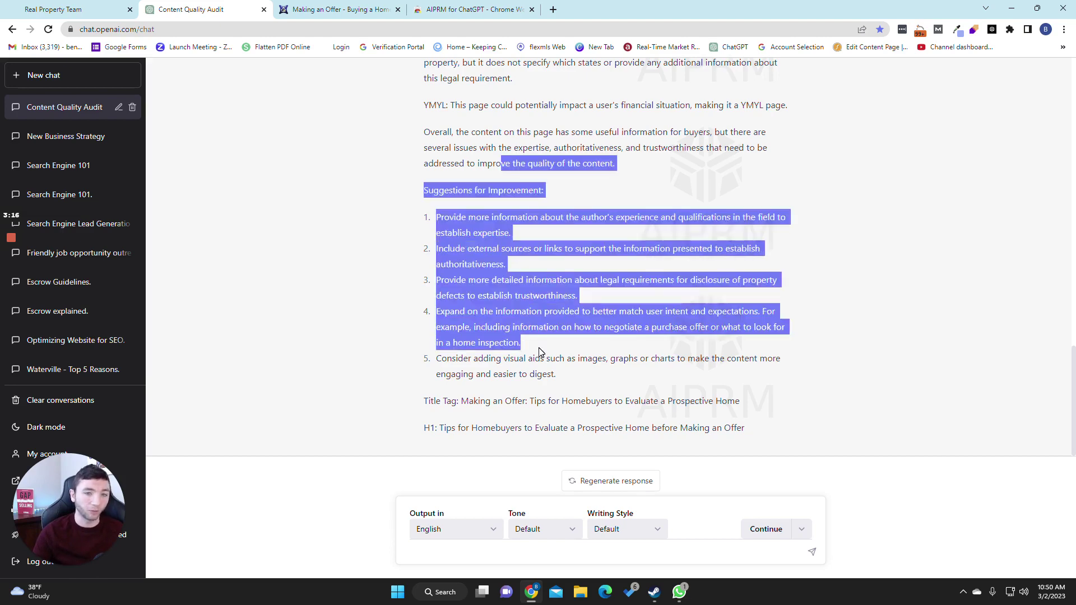
click(540, 352)
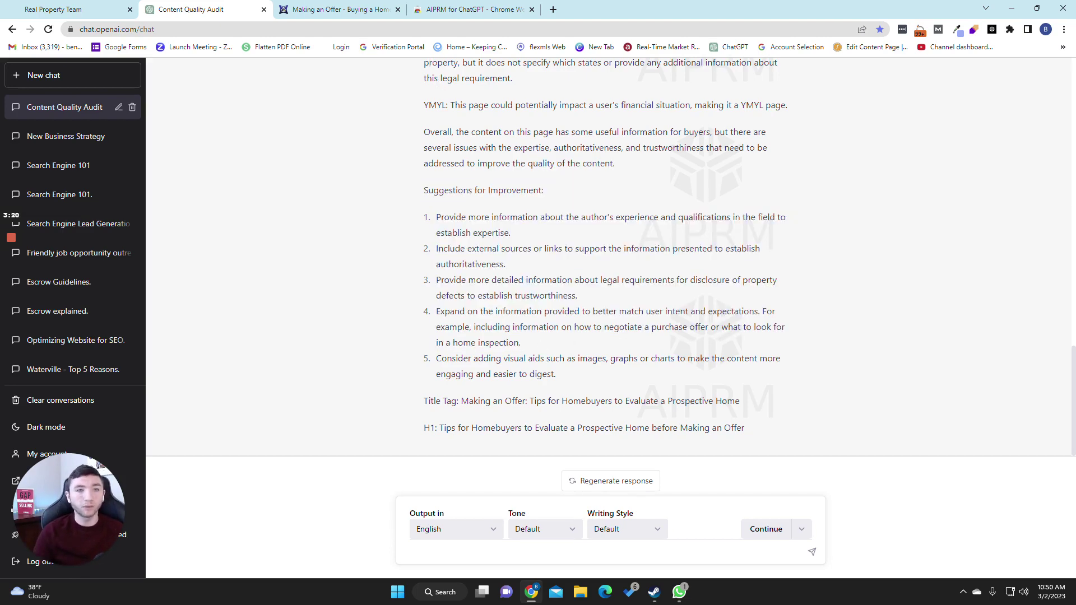
click(343, 6)
scroll(346, 270, up, 20)
click(190, 9)
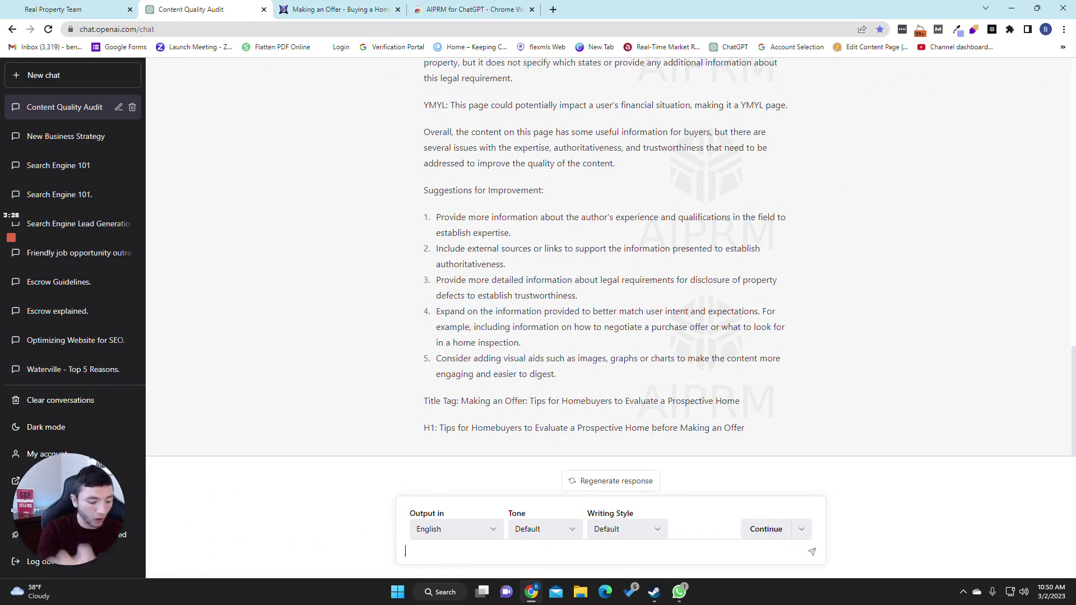
Step: Send the follow-up message 'now can you please improve the pages SEO'
text(now )
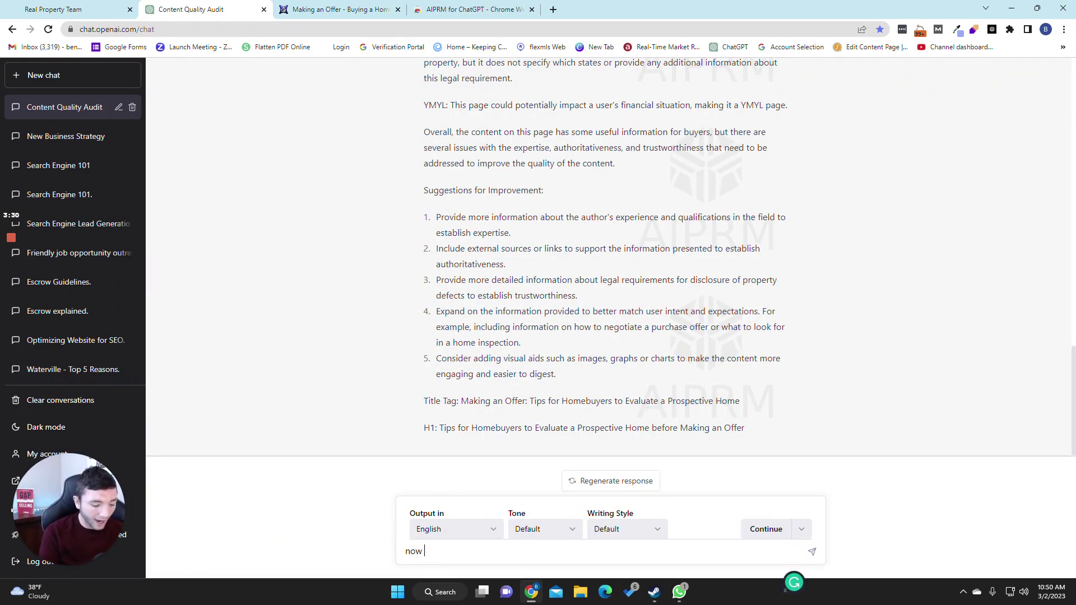
text(cont)
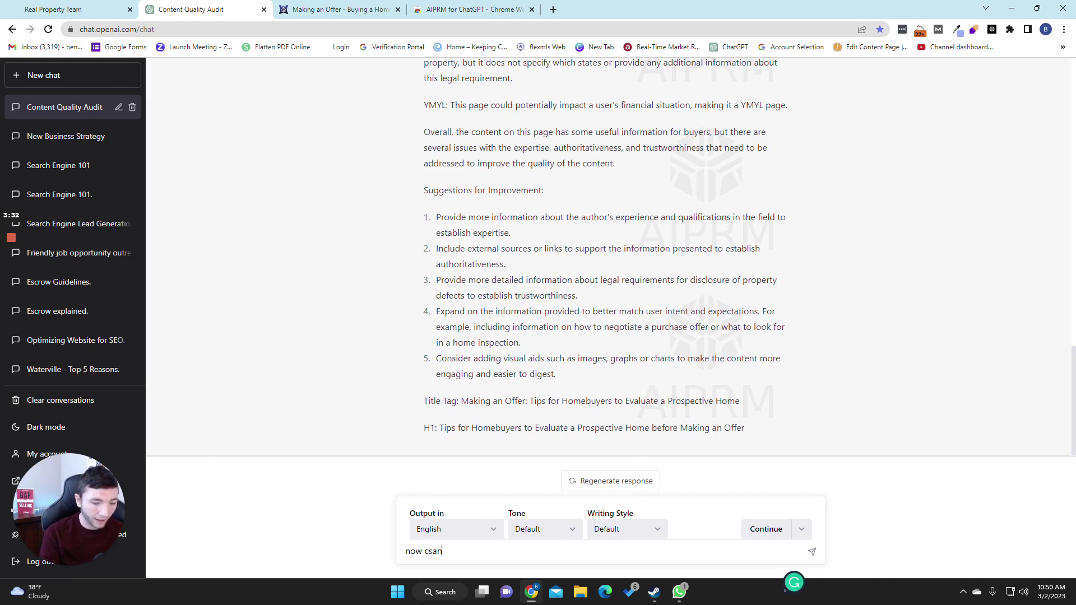
key(BackSpace)
key(BackSpace)
key(BackSpace)
text(a)
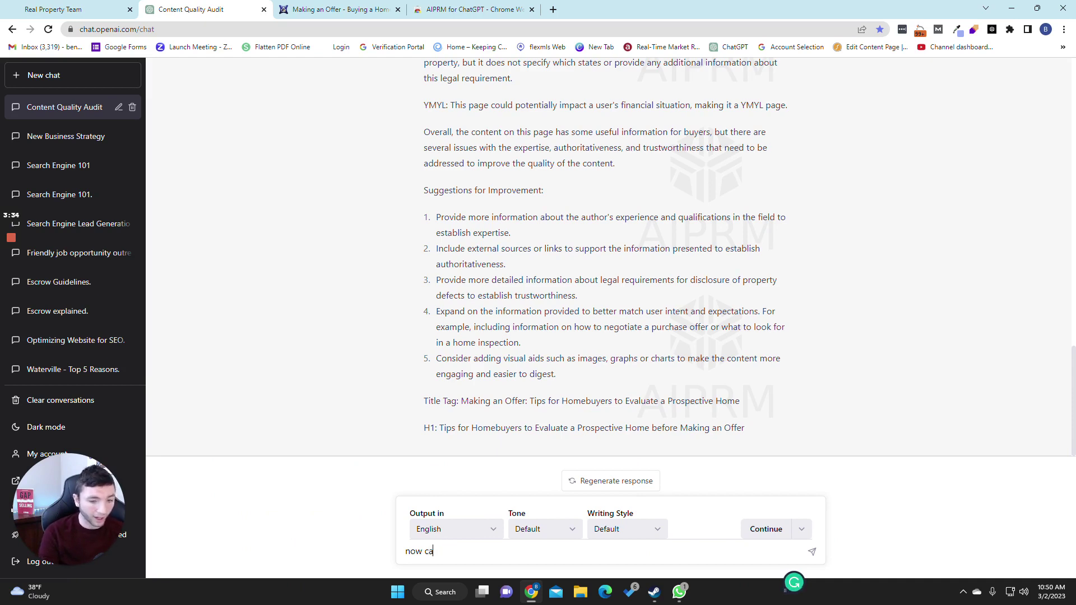
text(n you please )
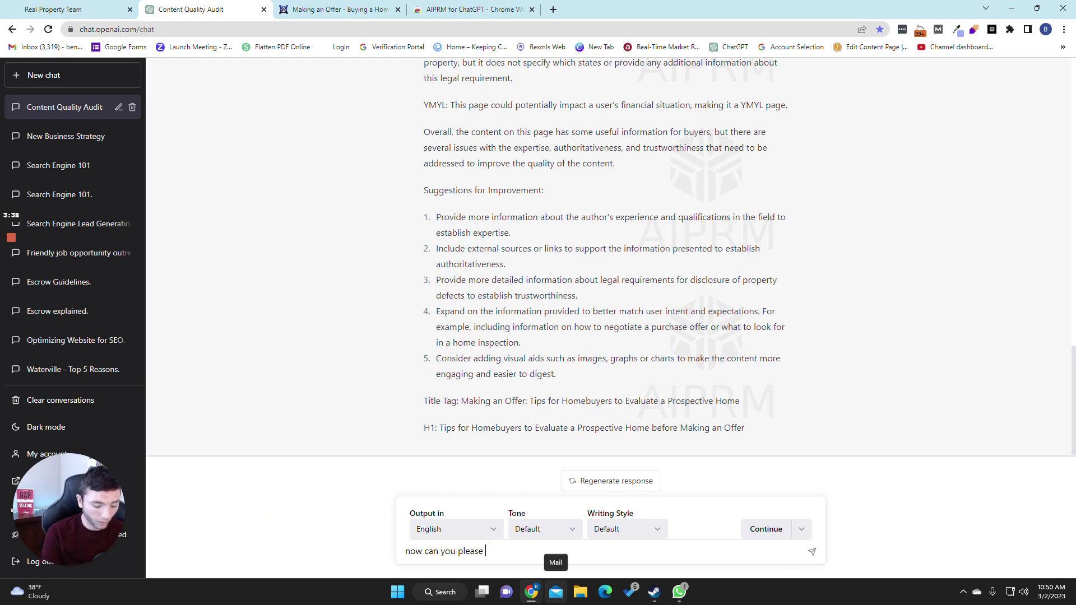
text(improve the pages)
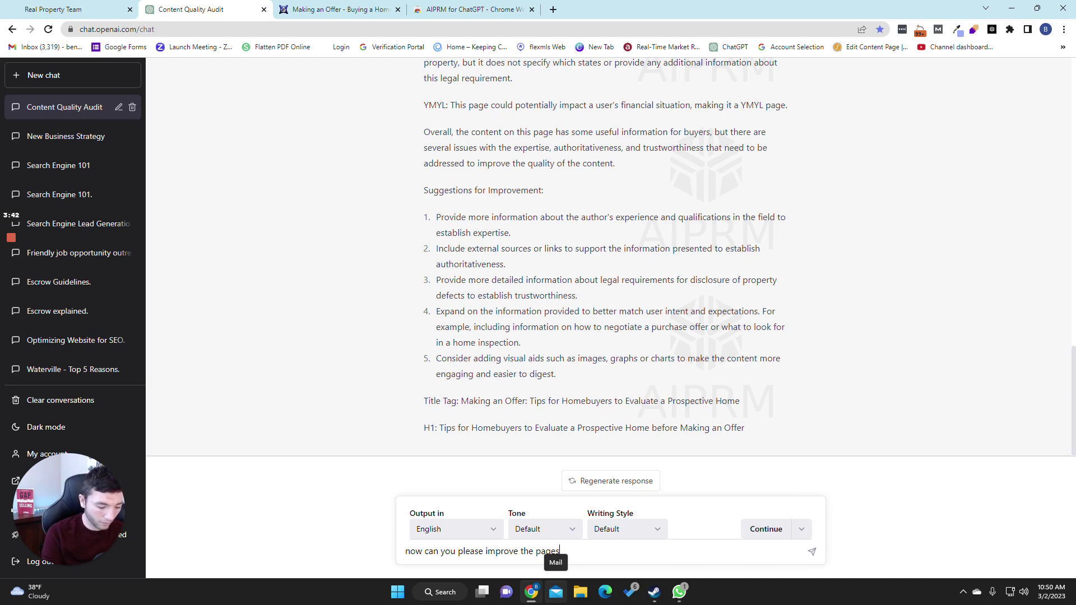
text( E)
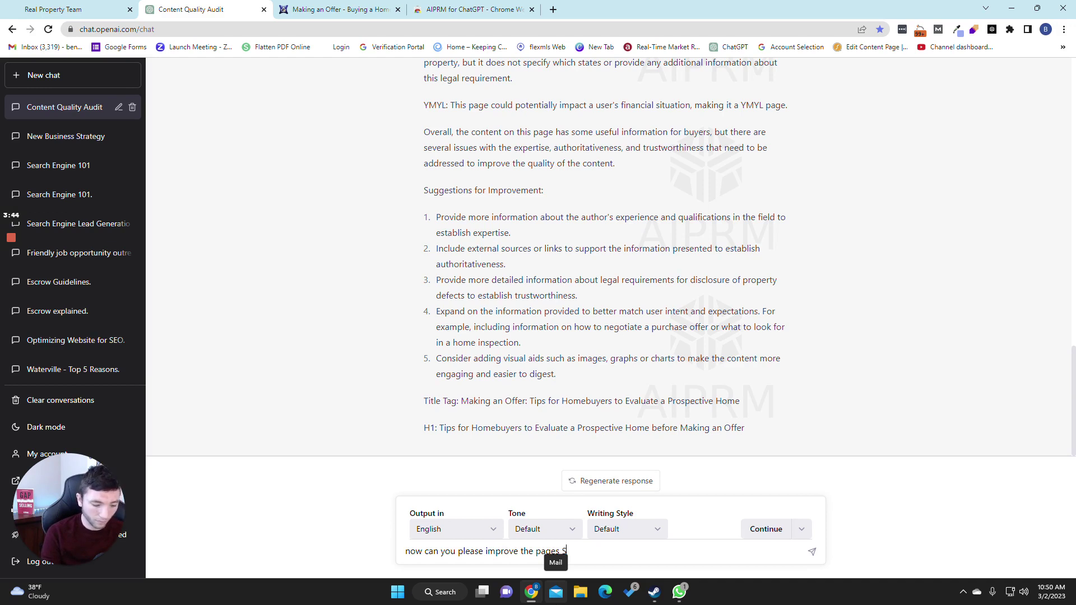
text(EO)
text(Making an Offer)
key(BackSpace)
key(BackSpace)
key(BackSpace)
key(BackSpace)
key(BackSpace)
key(BackSpace)
key(BackSpace)
key(BackSpace)
key(BackSpace)
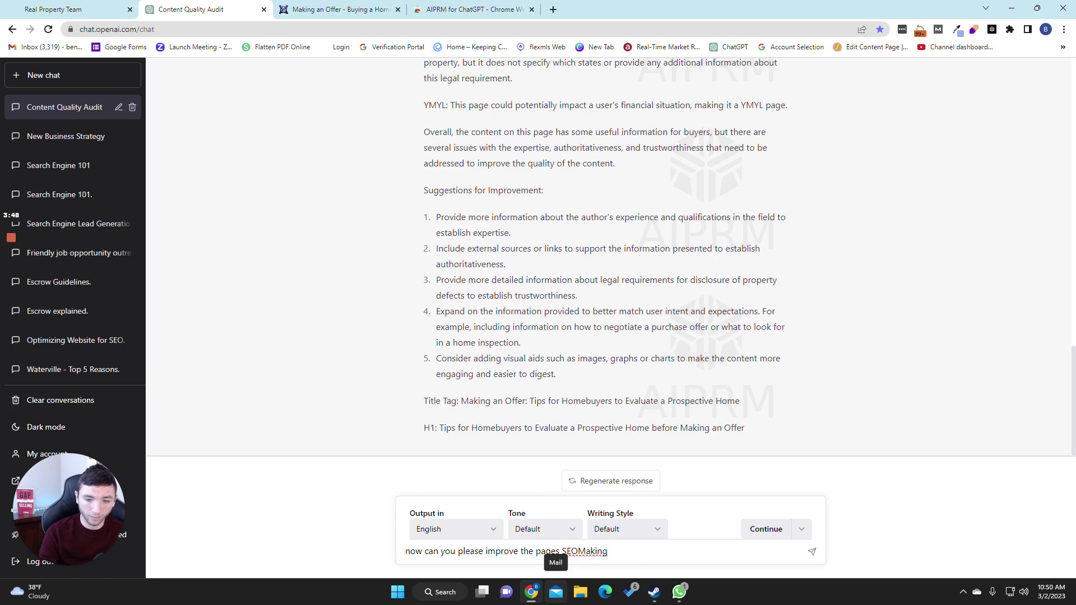
key(BackSpace)
key(BackSpace)
key(BackSpace)
key(BackSpace)
key(BackSpace)
key(BackSpace)
key(Return)
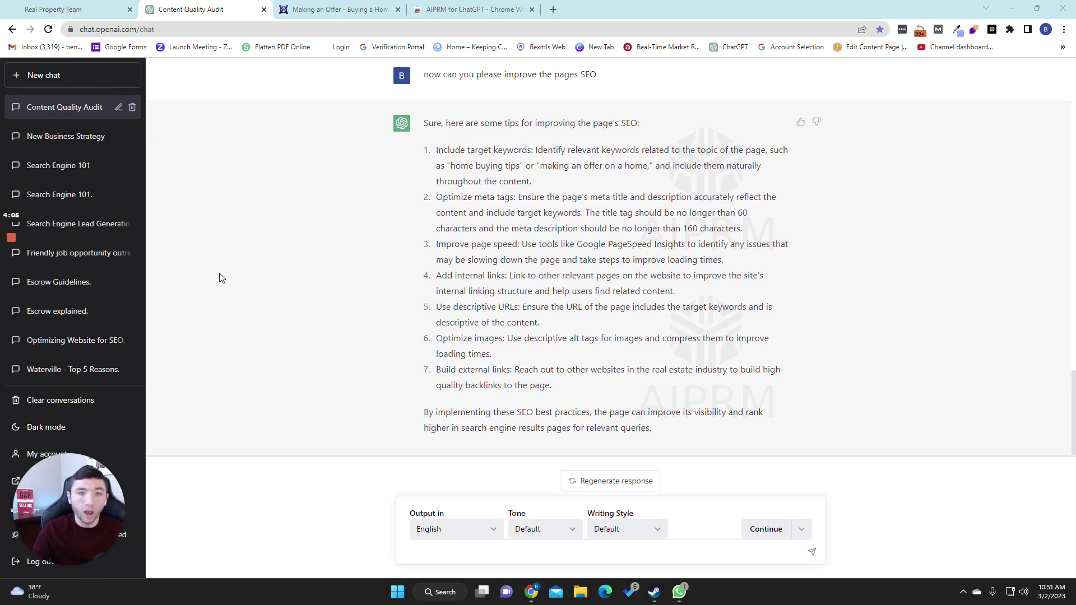
Step: Scroll up to the audit and back down to review the seven SEO tips
scroll(397, 271, up, 15)
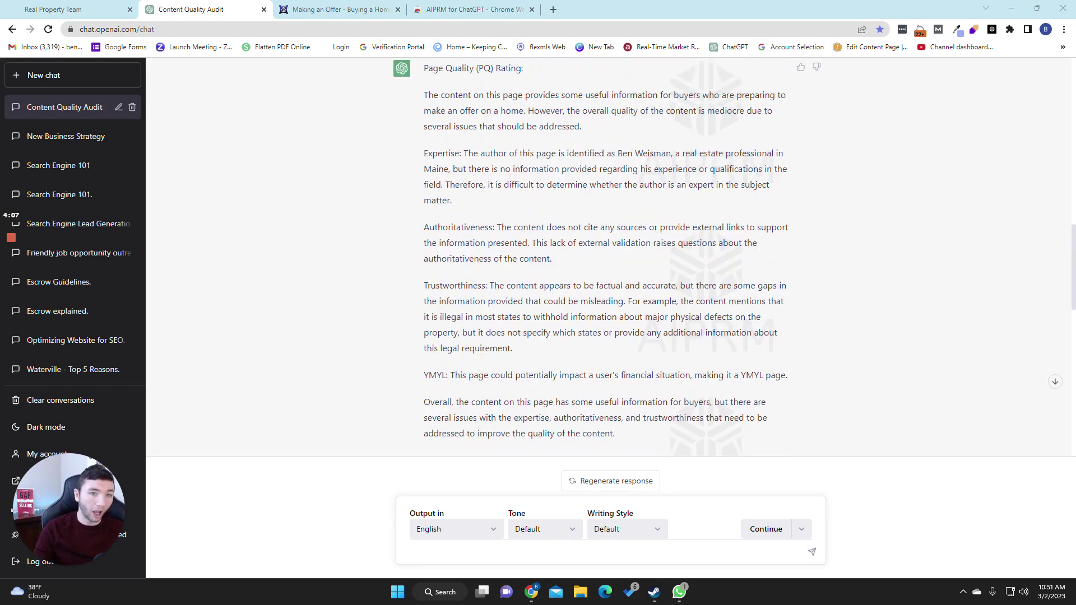
scroll(460, 383, up, 2)
drag(465, 111, 459, 382)
click(459, 382)
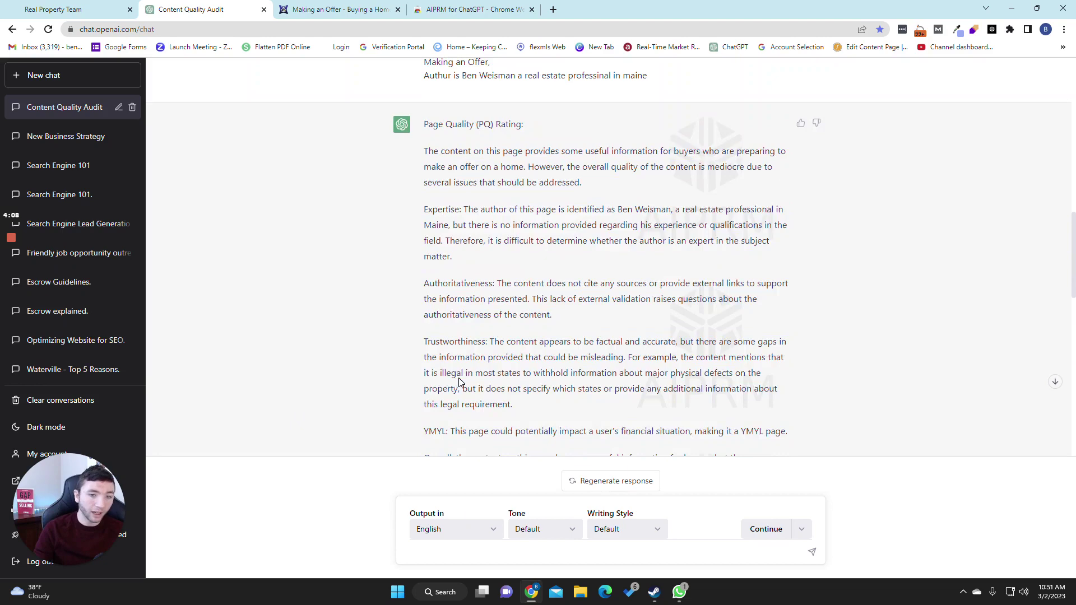
scroll(460, 382, down, 15)
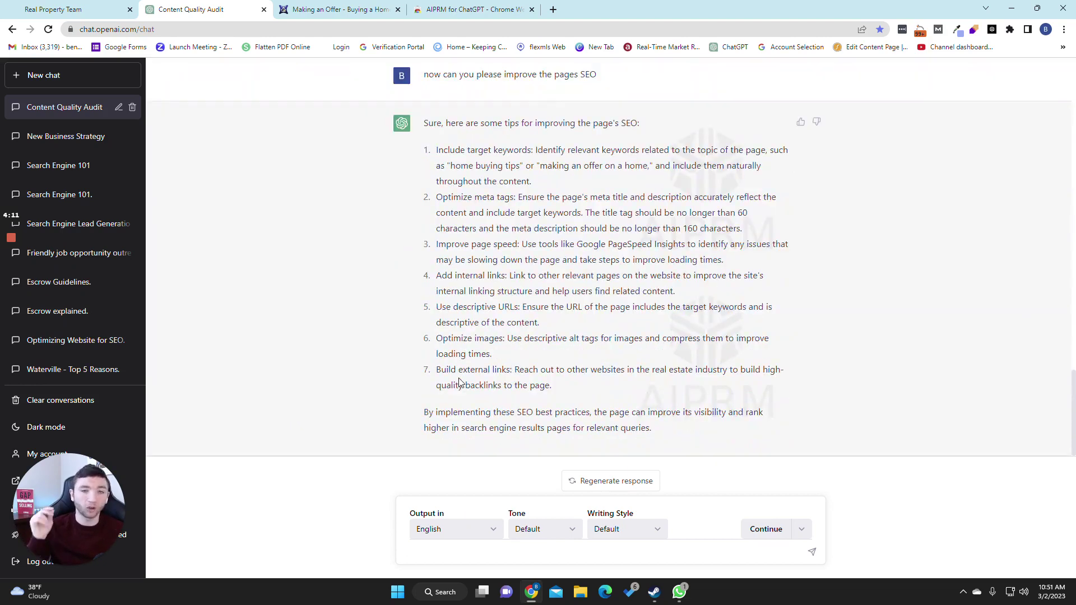